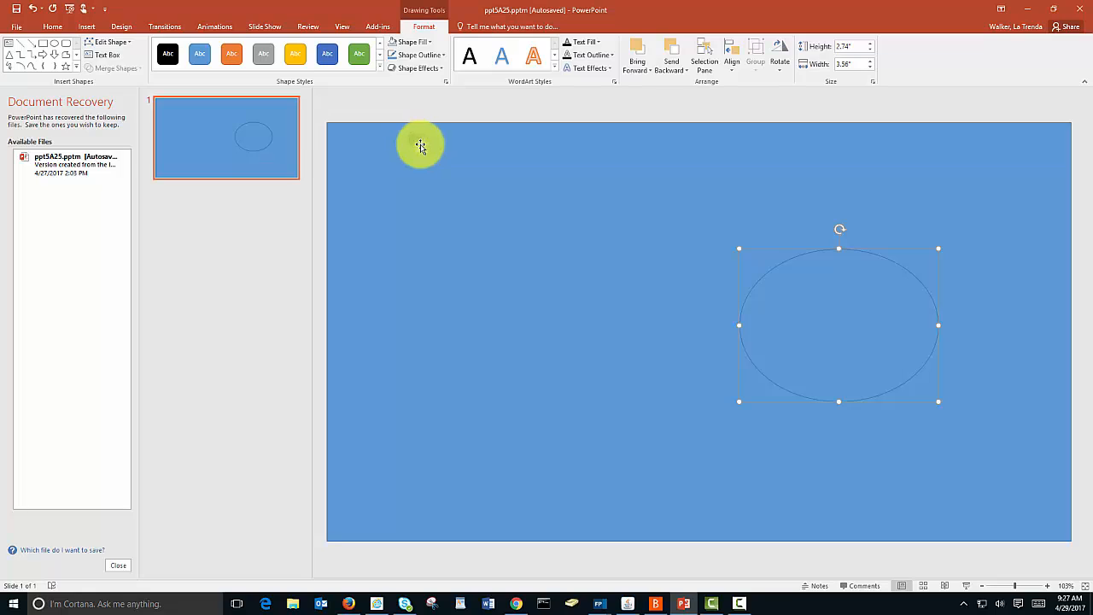
Step: Combine the oval with the slide-sized blue rectangle to cut an oval hole, and shift the resulting shape partly off the slide's left side
{"action": "left_click", "coordinate": [384, 229], "text": "shift"}
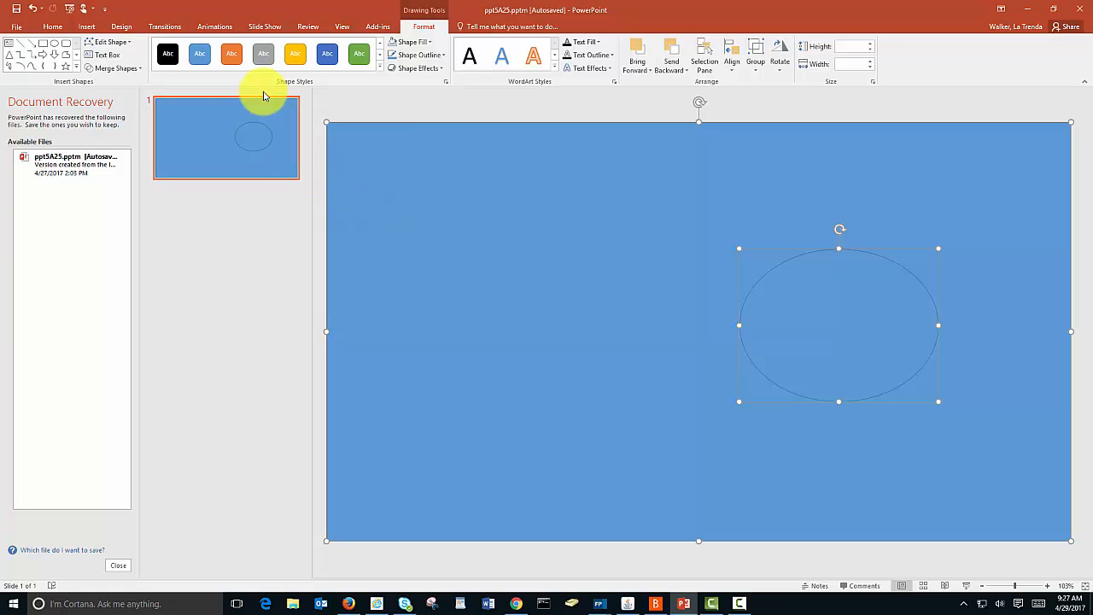
{"action": "left_click", "coordinate": [128, 69]}
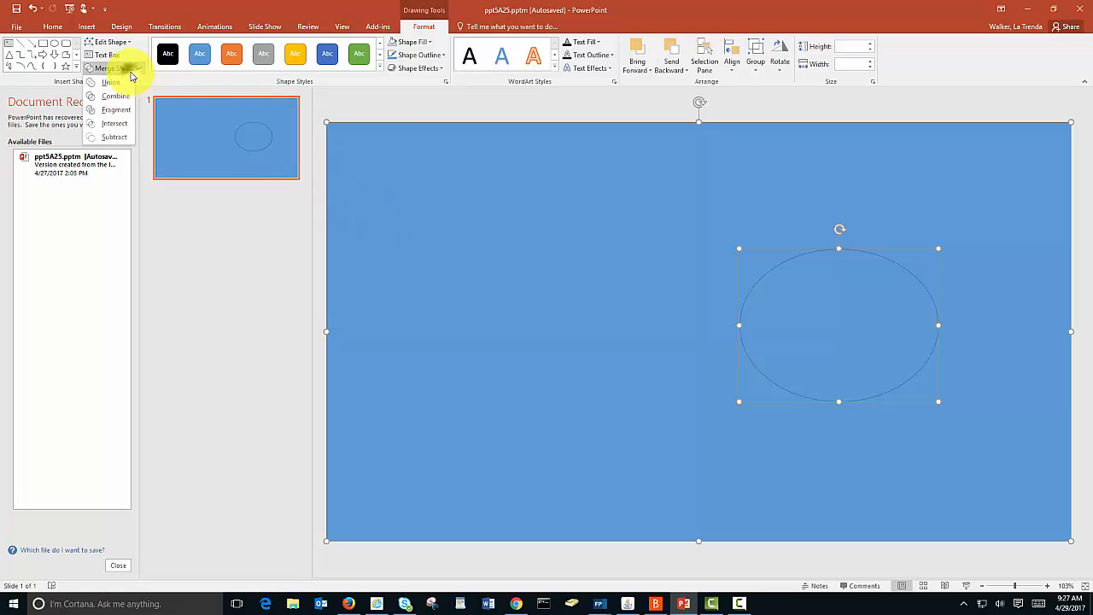
{"action": "left_click", "coordinate": [126, 98]}
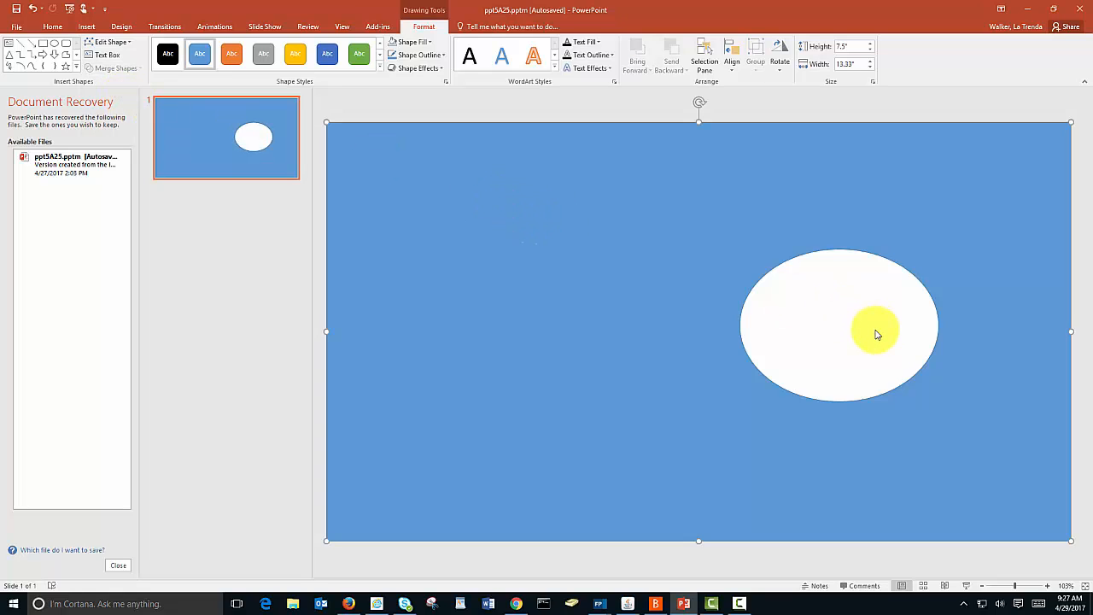
{"action": "left_click_drag", "start_coordinate": [674, 269], "coordinate": [327, 222]}
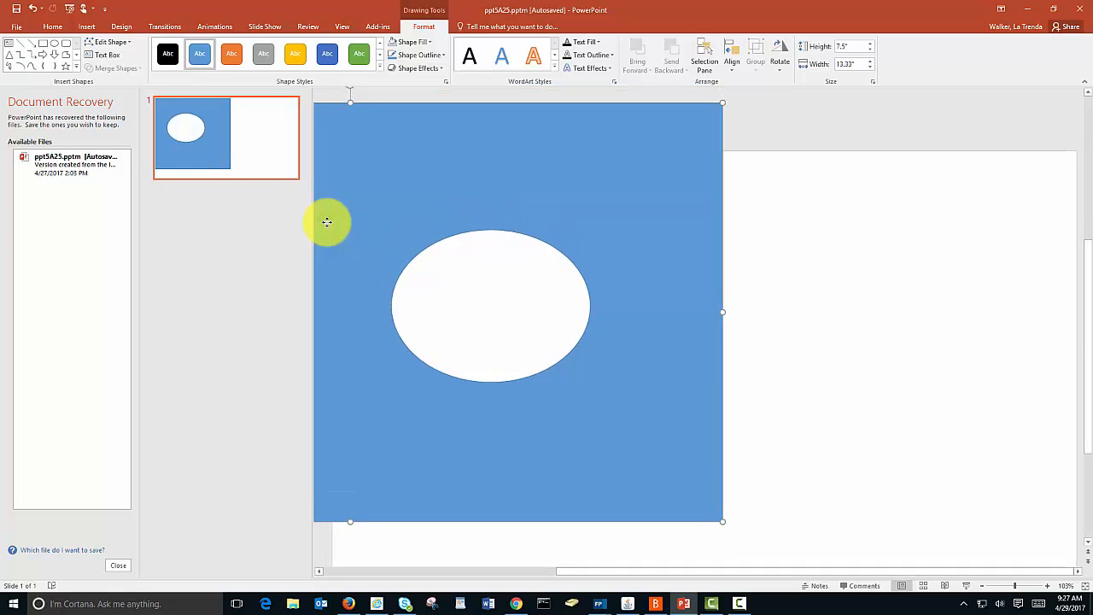
Step: Switch to Firefox and open images.google.com
{"action": "left_click", "coordinate": [517, 608]}
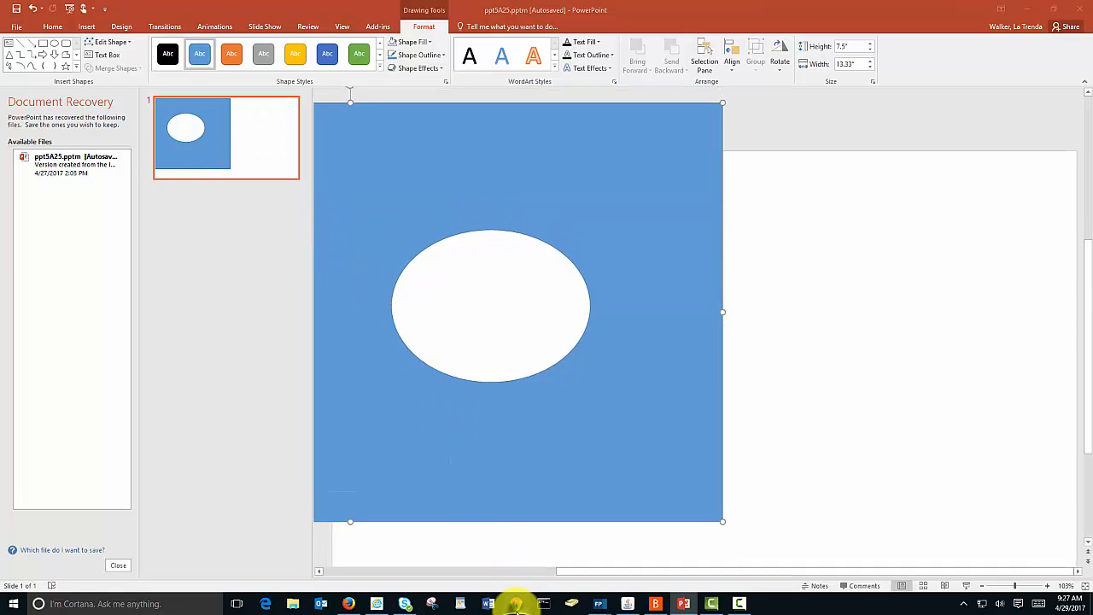
{"action": "left_click", "coordinate": [144, 27]}
{"action": "type", "text": "image"}
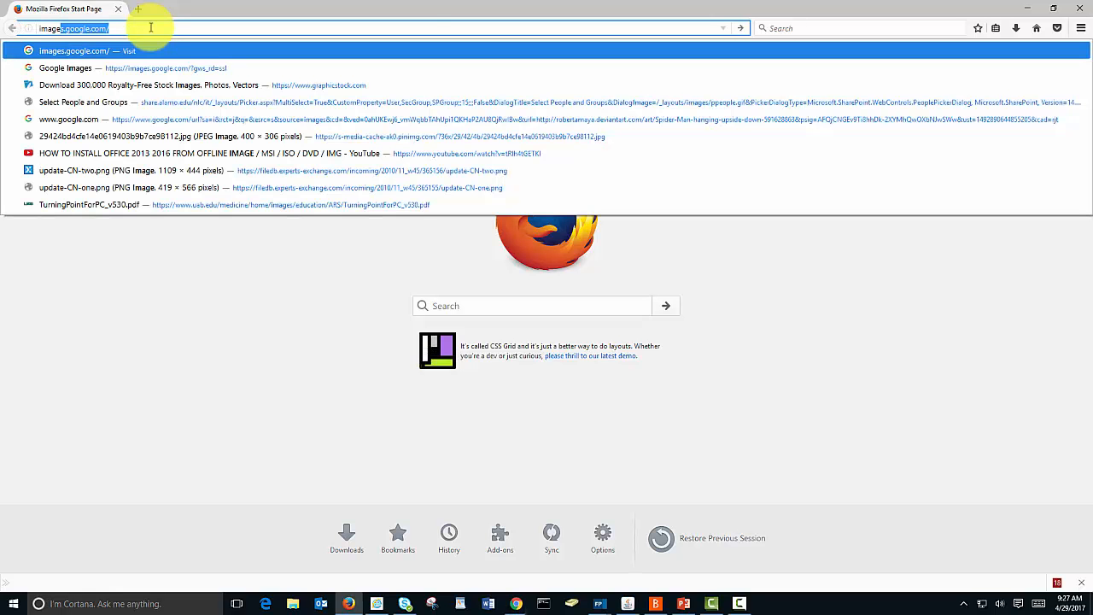
{"action": "type", "text": "s."}
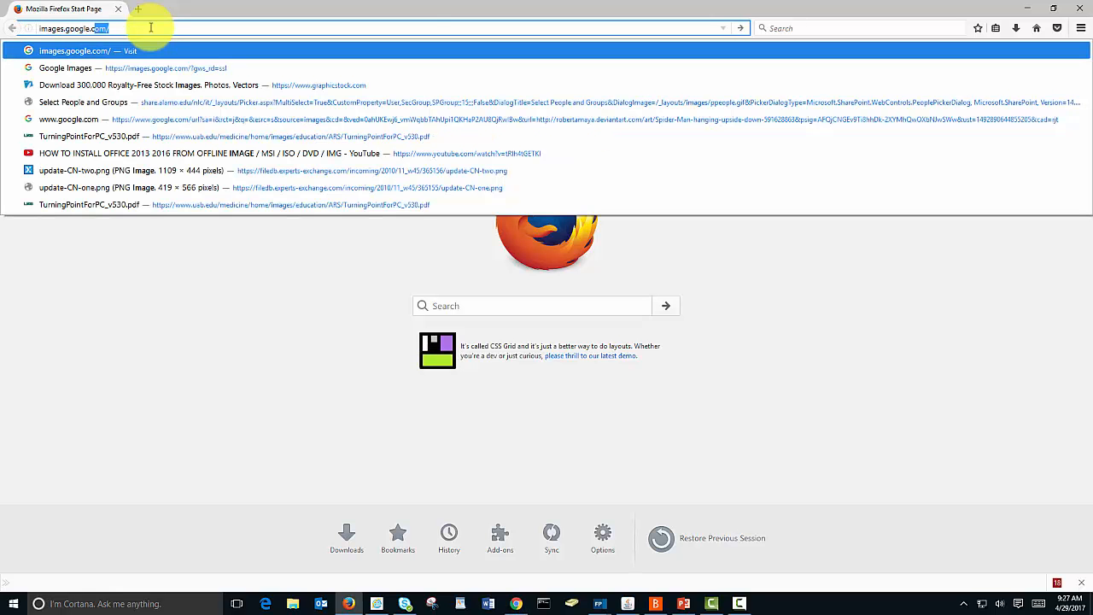
{"action": "key", "text": "Return"}
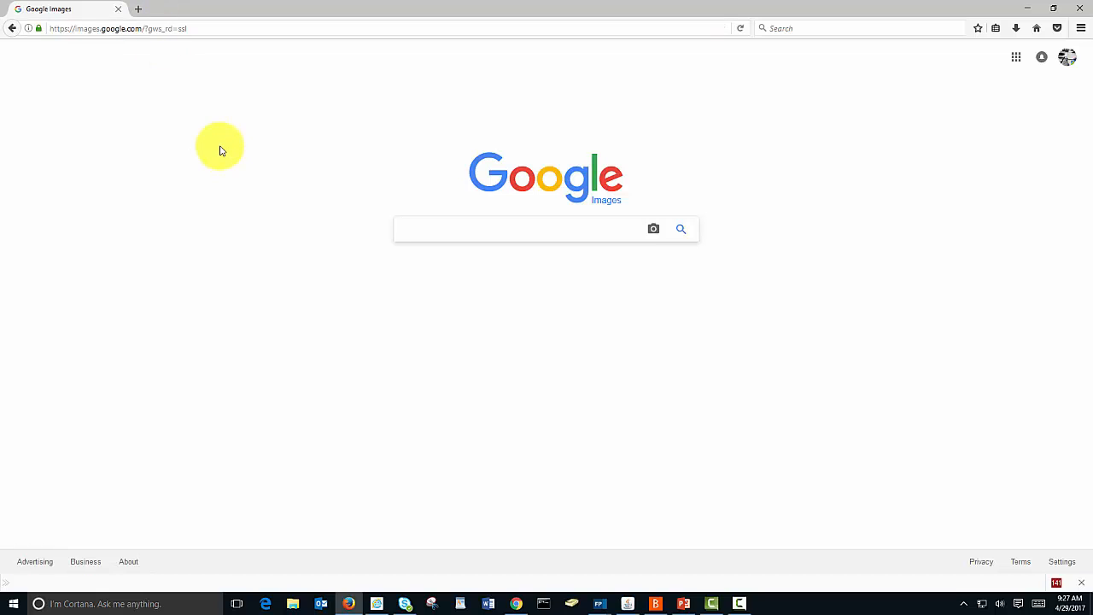
Step: Search for "world map" images and filter the results by usage rights to Labeled for reuse
{"action": "type", "text": "world map"}
{"action": "key", "text": "Return"}
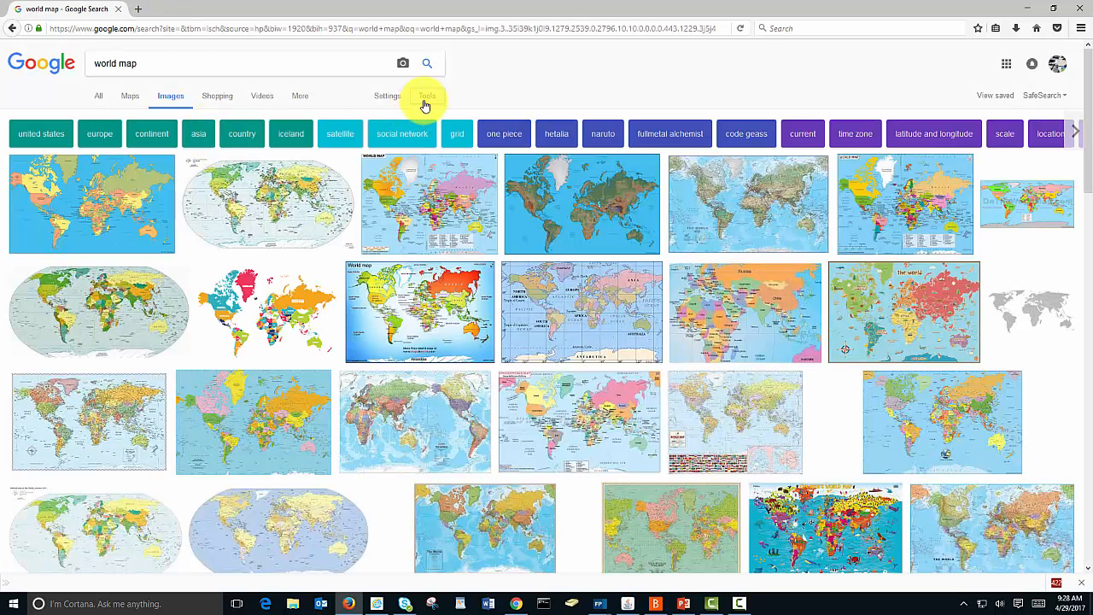
{"action": "left_click", "coordinate": [424, 102]}
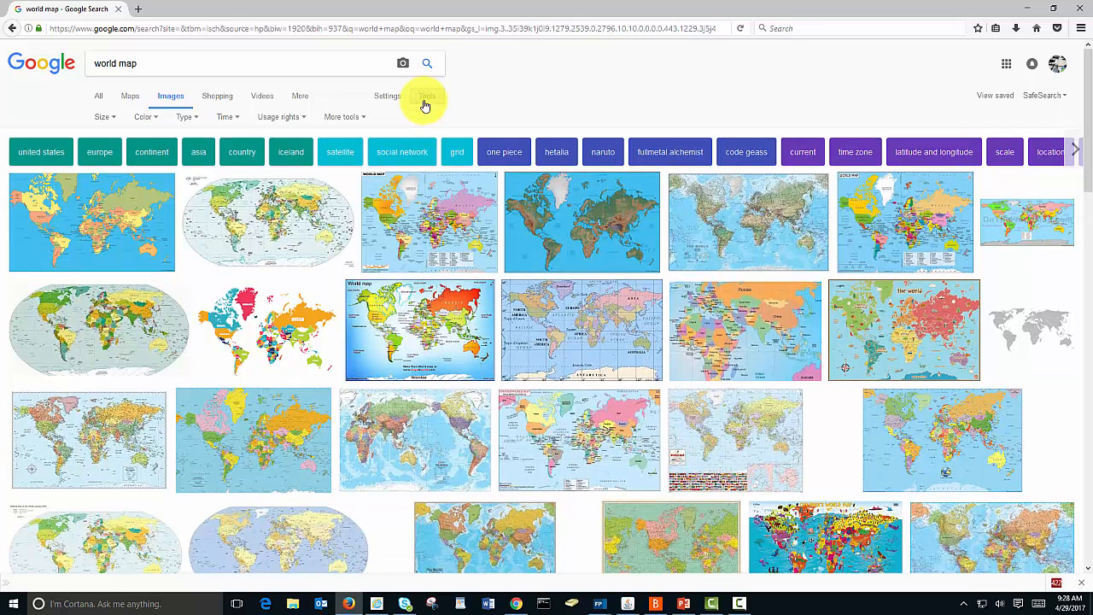
{"action": "left_click", "coordinate": [283, 120]}
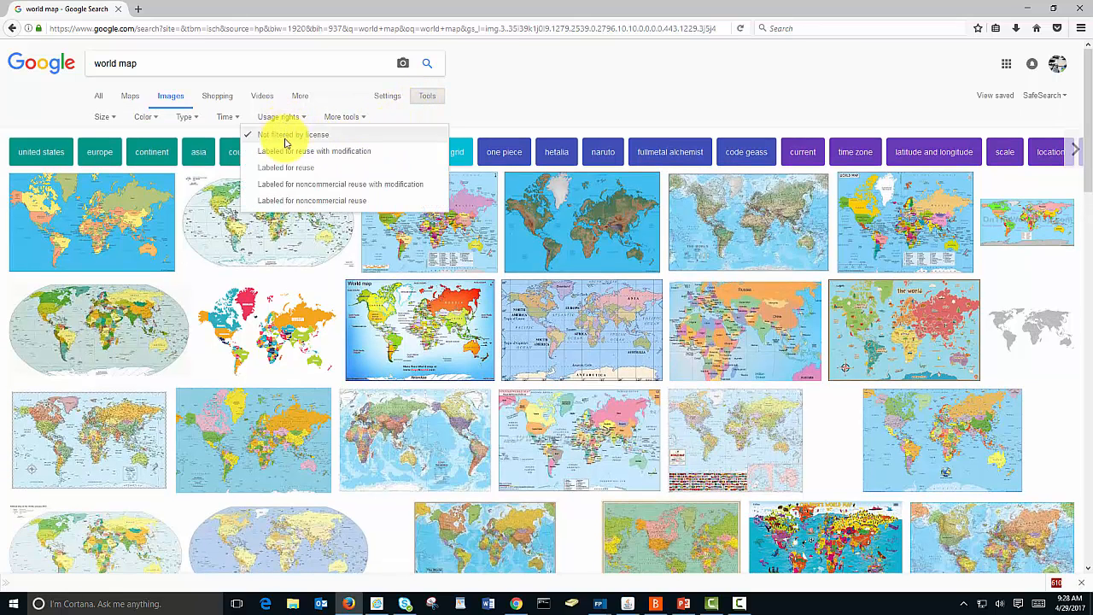
{"action": "left_click", "coordinate": [287, 168]}
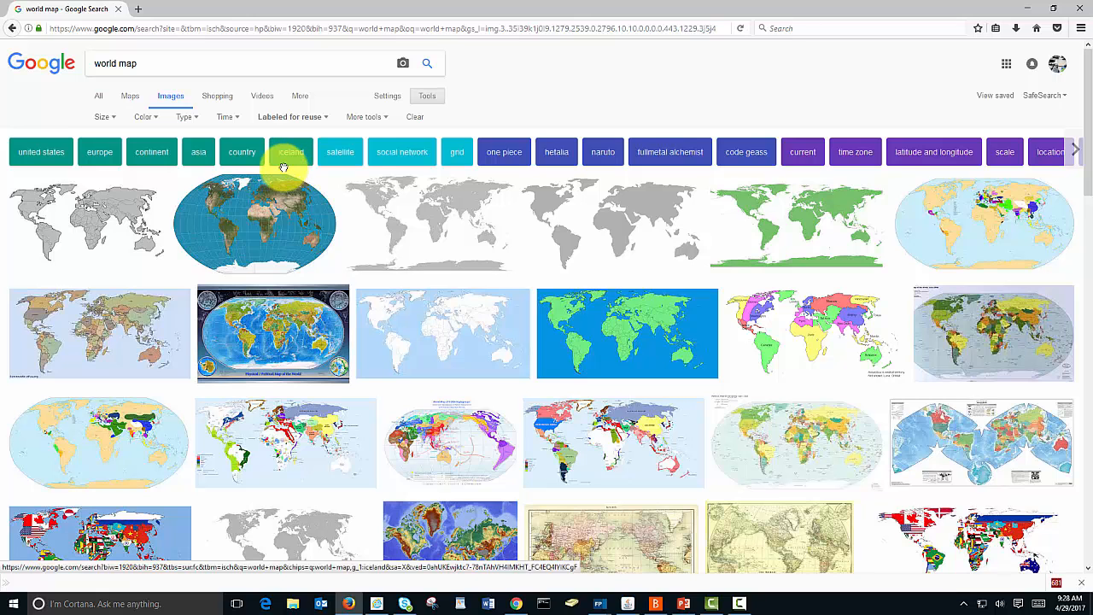
Step: Open the preview of the unlabeled outline world map from Pixabay and copy the image
{"action": "left_click", "coordinate": [142, 224]}
{"action": "right_click", "coordinate": [296, 359]}
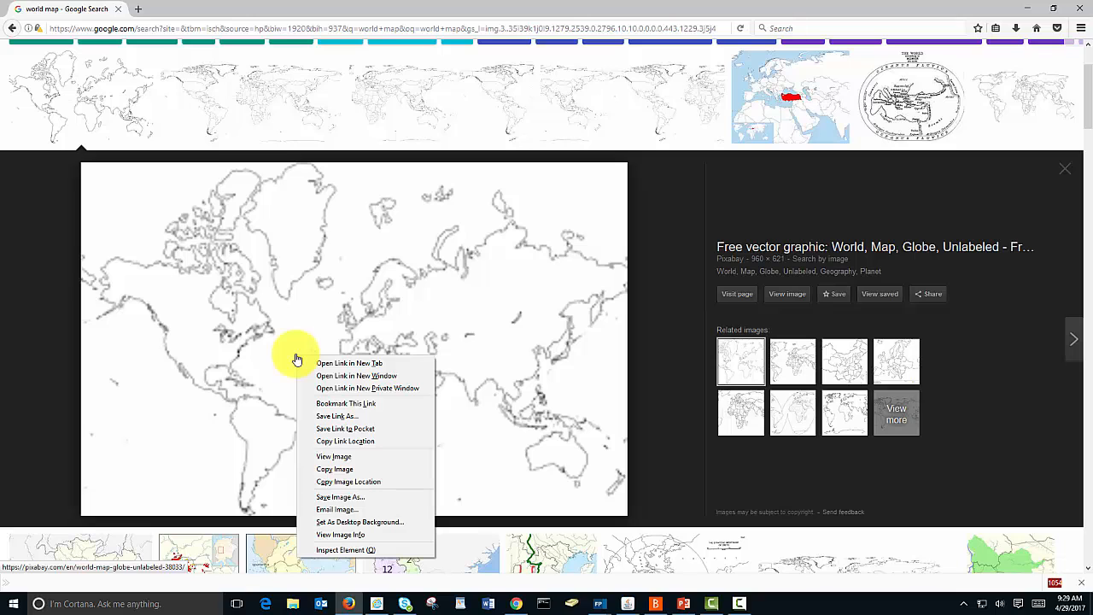
{"action": "left_click", "coordinate": [334, 472]}
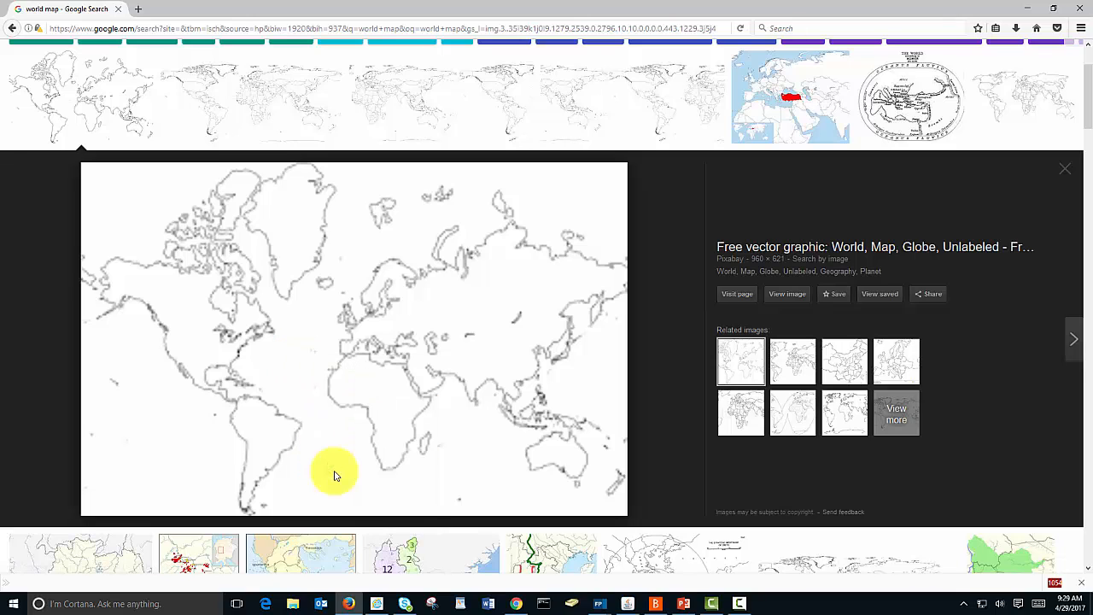
Step: Return to PowerPoint and paste the copied world map onto the slide as a picture
{"action": "left_click", "coordinate": [684, 604]}
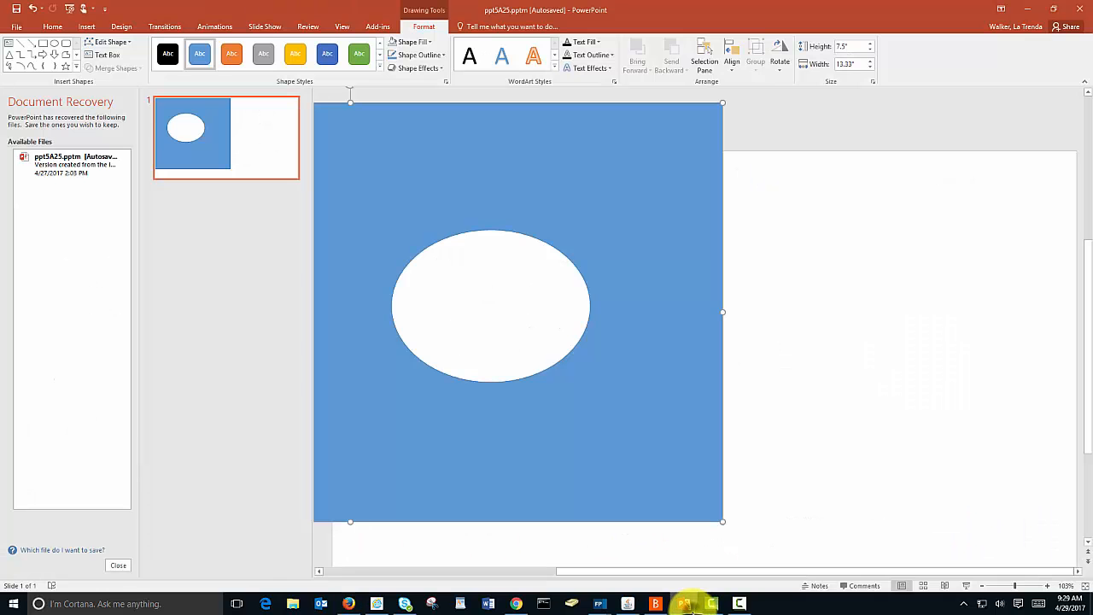
{"action": "left_click", "coordinate": [866, 290]}
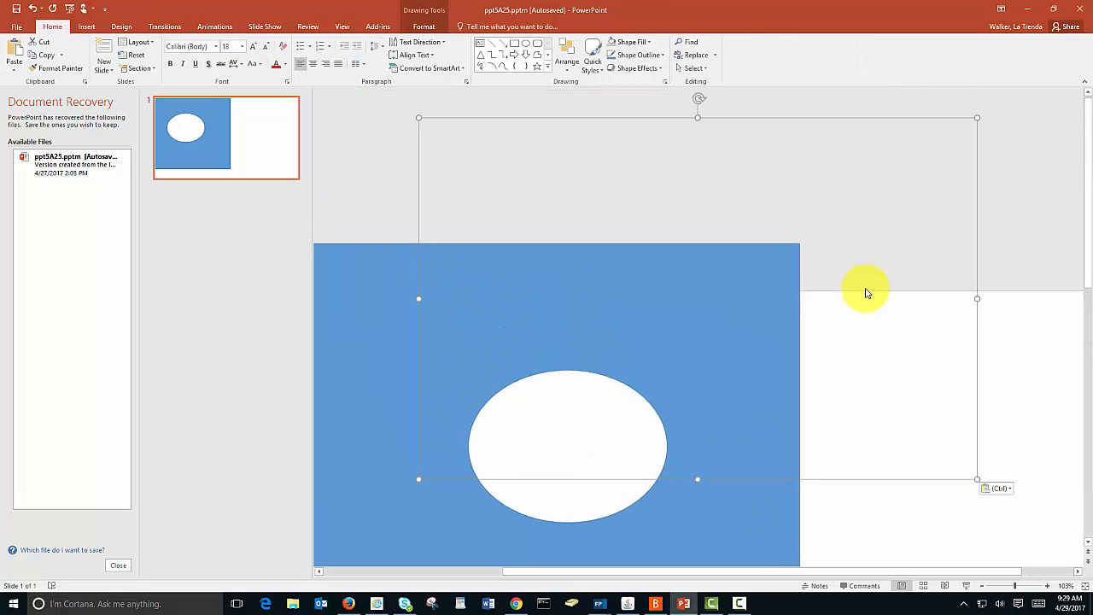
{"action": "right_click", "coordinate": [888, 392]}
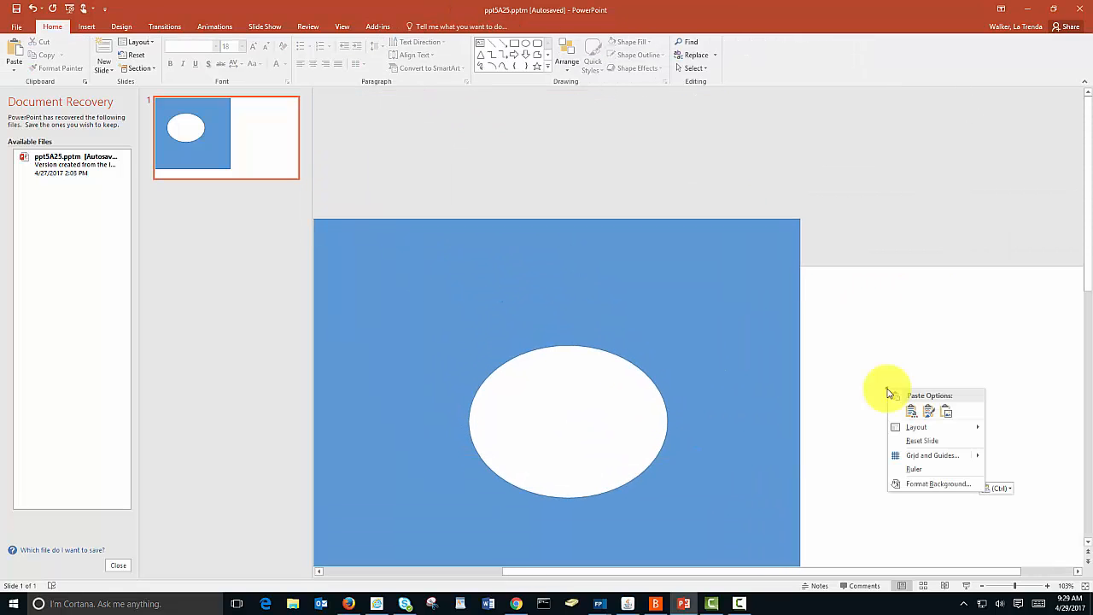
{"action": "left_click", "coordinate": [946, 414]}
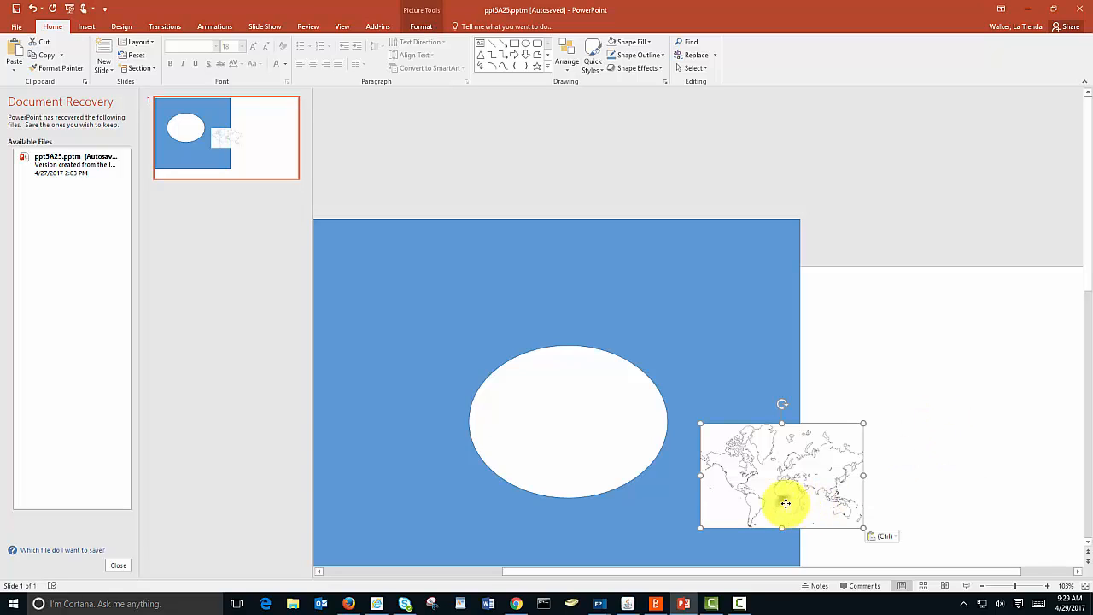
Step: Place the world map over the oval hole and enlarge it until it covers the whole opening
{"action": "left_click_drag", "start_coordinate": [781, 500], "coordinate": [891, 458]}
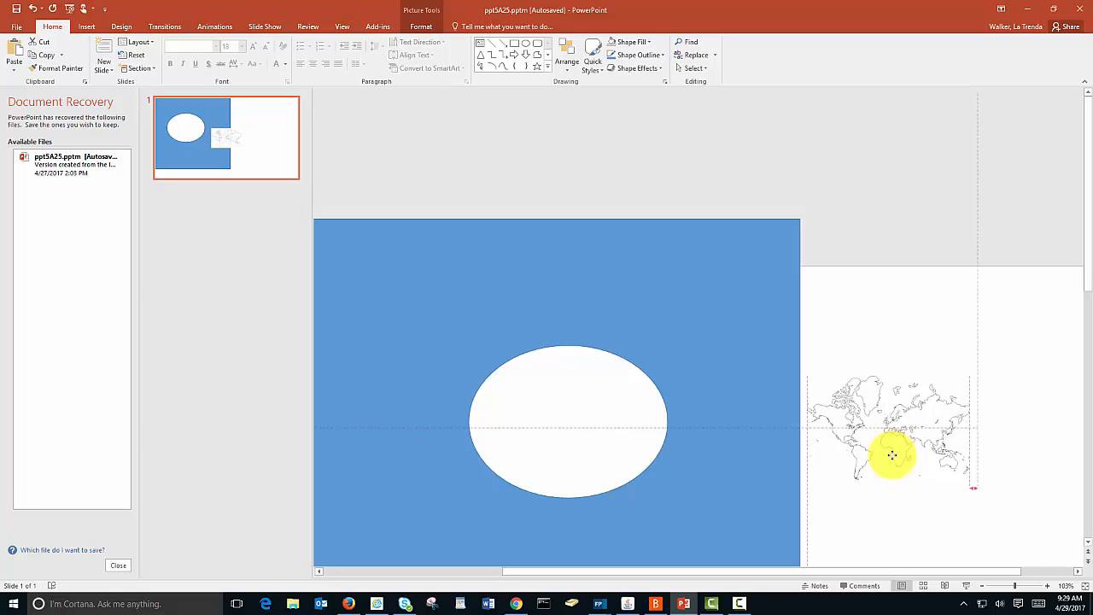
{"action": "left_click_drag", "start_coordinate": [891, 455], "coordinate": [569, 451]}
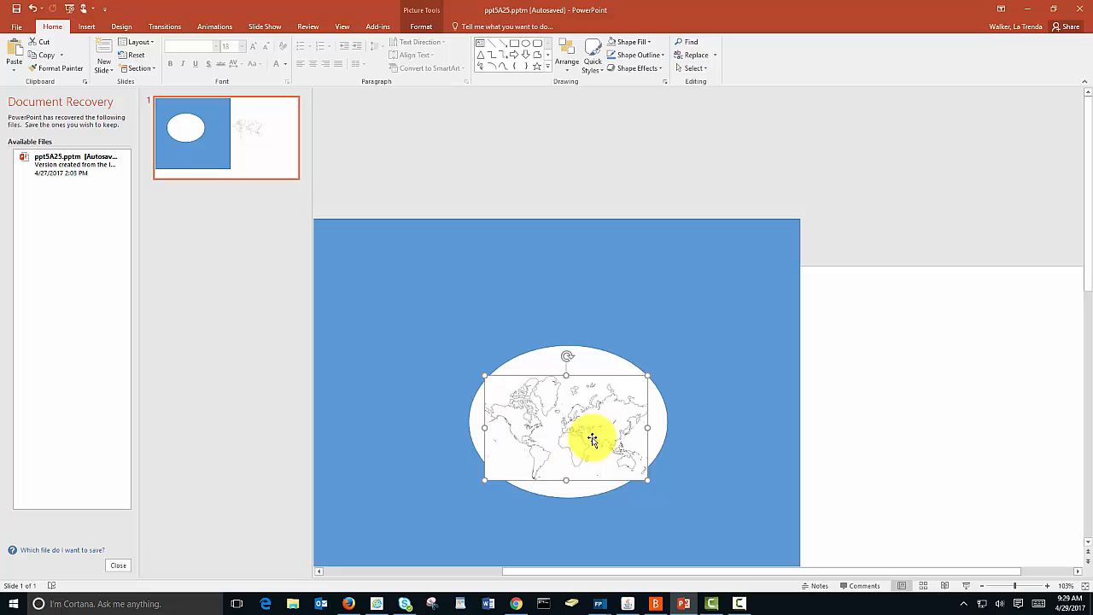
{"action": "left_click_drag", "start_coordinate": [646, 374], "coordinate": [672, 359]}
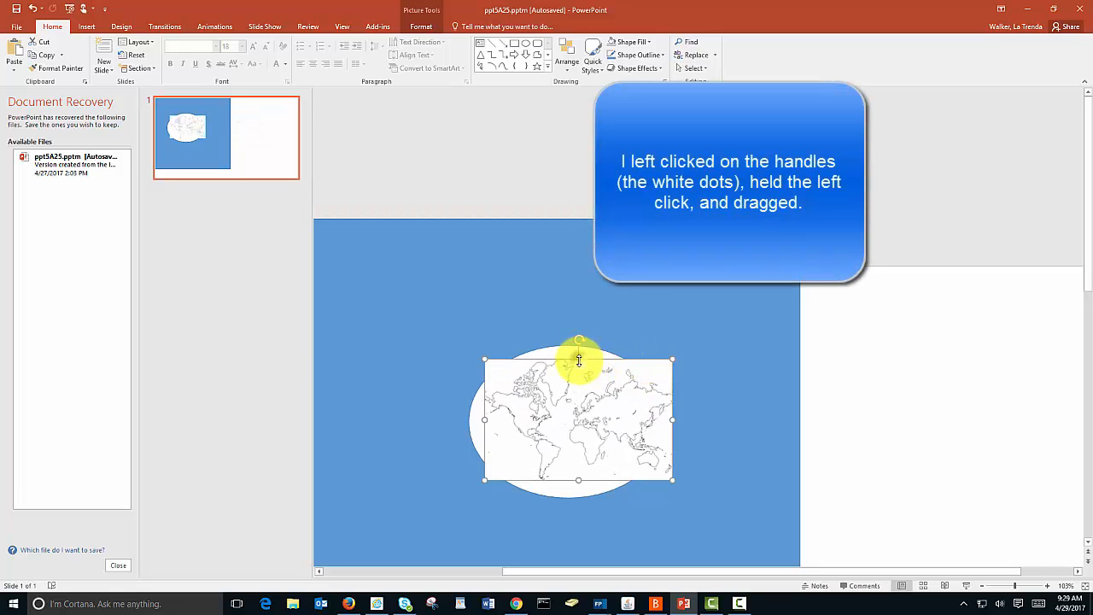
{"action": "left_click_drag", "start_coordinate": [579, 359], "coordinate": [578, 345]}
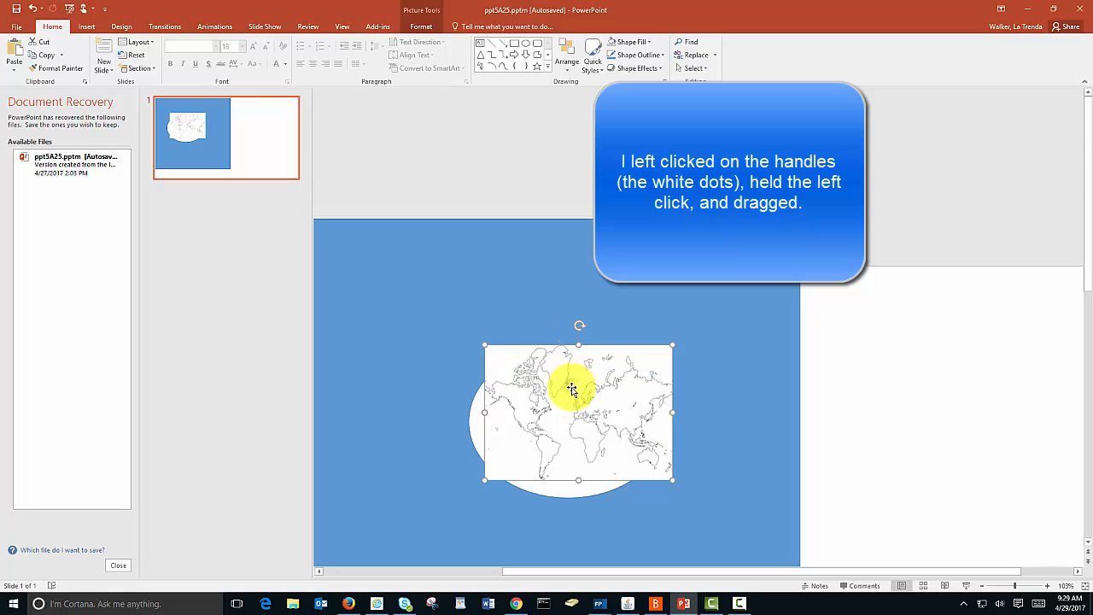
{"action": "left_click_drag", "start_coordinate": [572, 389], "coordinate": [562, 400]}
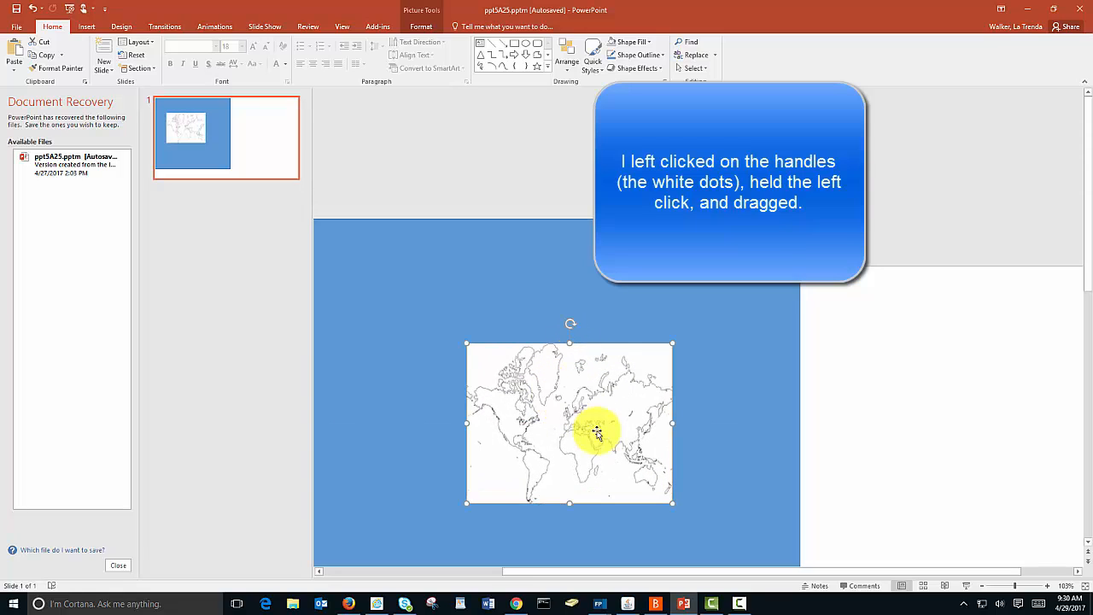
Step: Send the world map picture to the back, behind the blue shape with the oval hole
{"action": "right_click", "coordinate": [596, 430]}
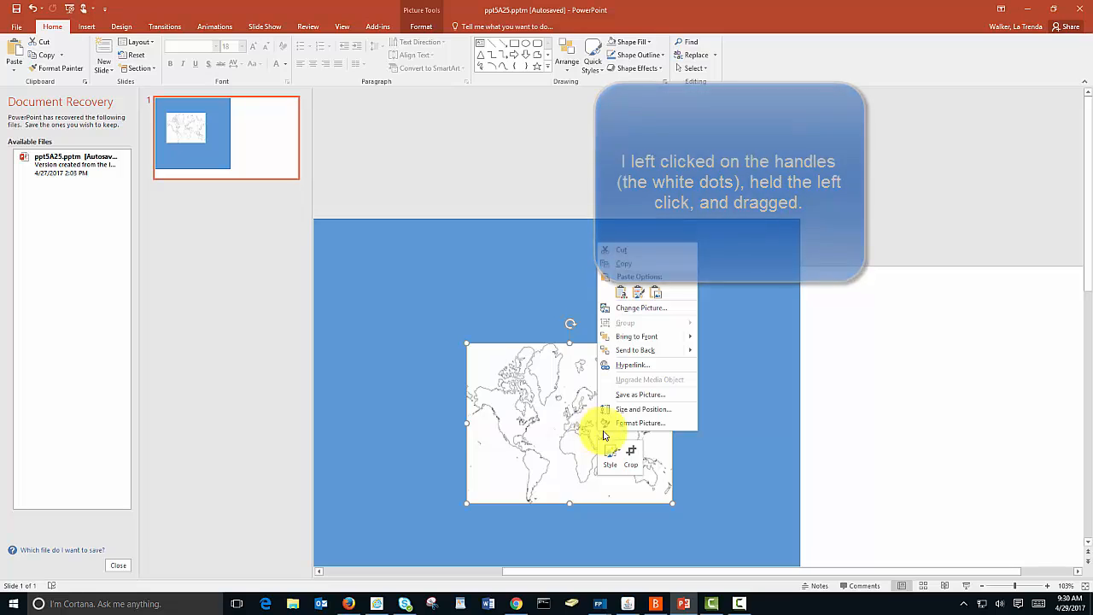
{"action": "mouse_move", "coordinate": [683, 350]}
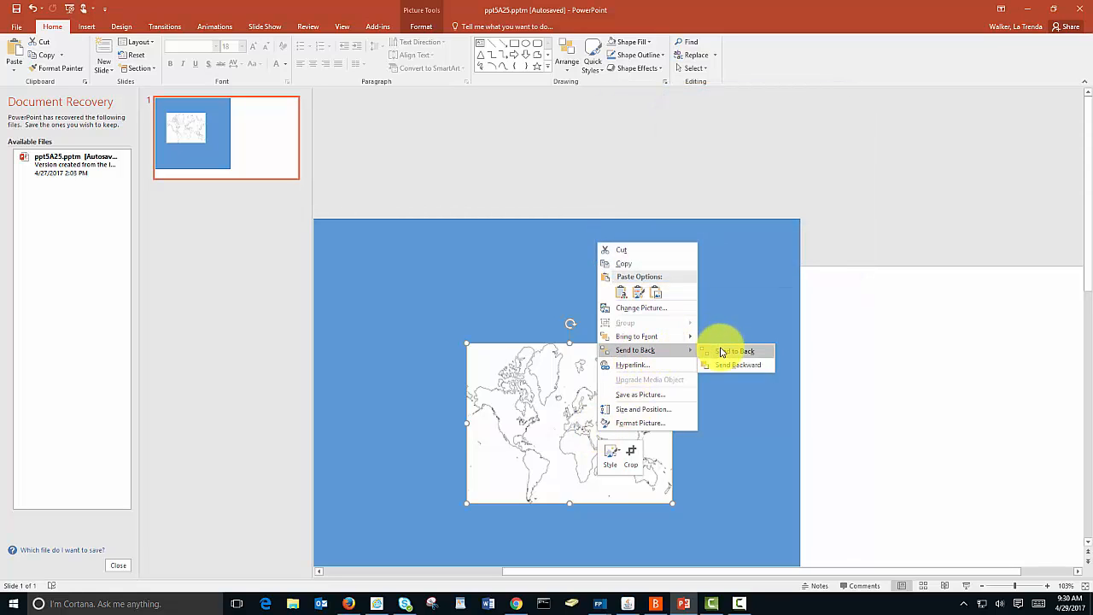
{"action": "left_click", "coordinate": [724, 351]}
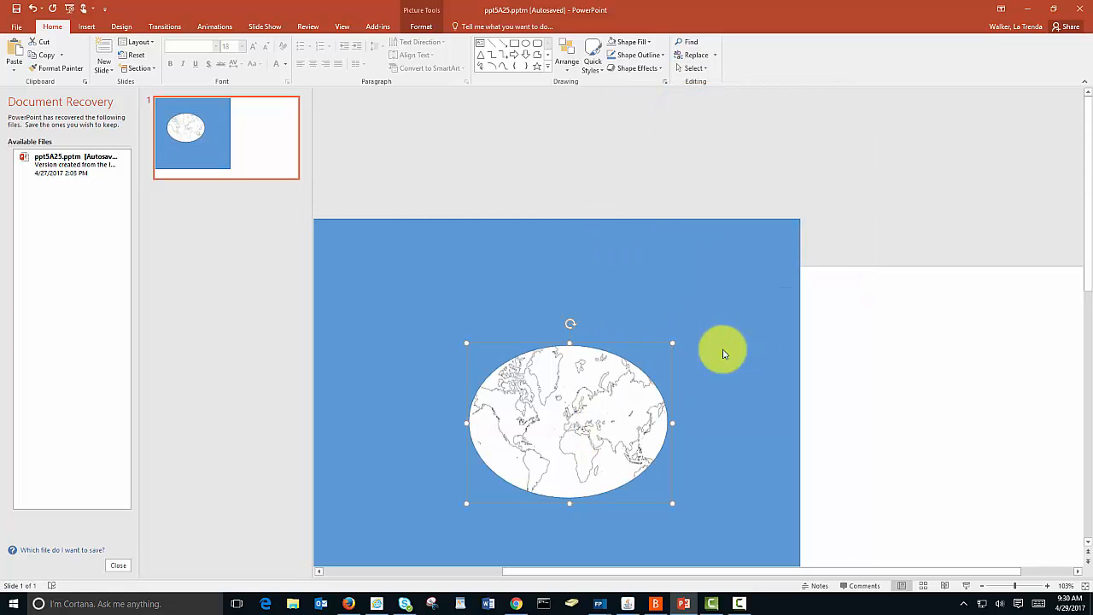
Step: Slide the blue cutout shape further left off the slide and move the world map right onto the empty slide area
{"action": "mouse_move", "coordinate": [776, 342]}
{"action": "left_mouse_down"}
{"action": "mouse_move", "coordinate": [646, 327]}
{"action": "mouse_move", "coordinate": [559, 302]}
{"action": "mouse_move", "coordinate": [523, 307]}
{"action": "left_mouse_up"}
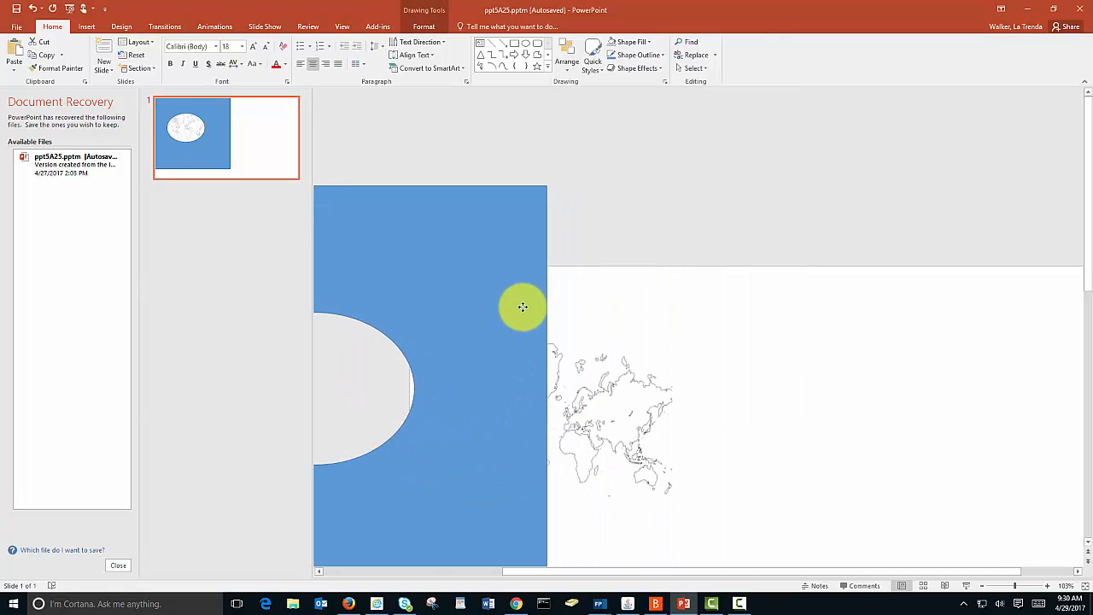
{"action": "left_click", "coordinate": [620, 411]}
{"action": "left_click_drag", "start_coordinate": [620, 410], "coordinate": [864, 418]}
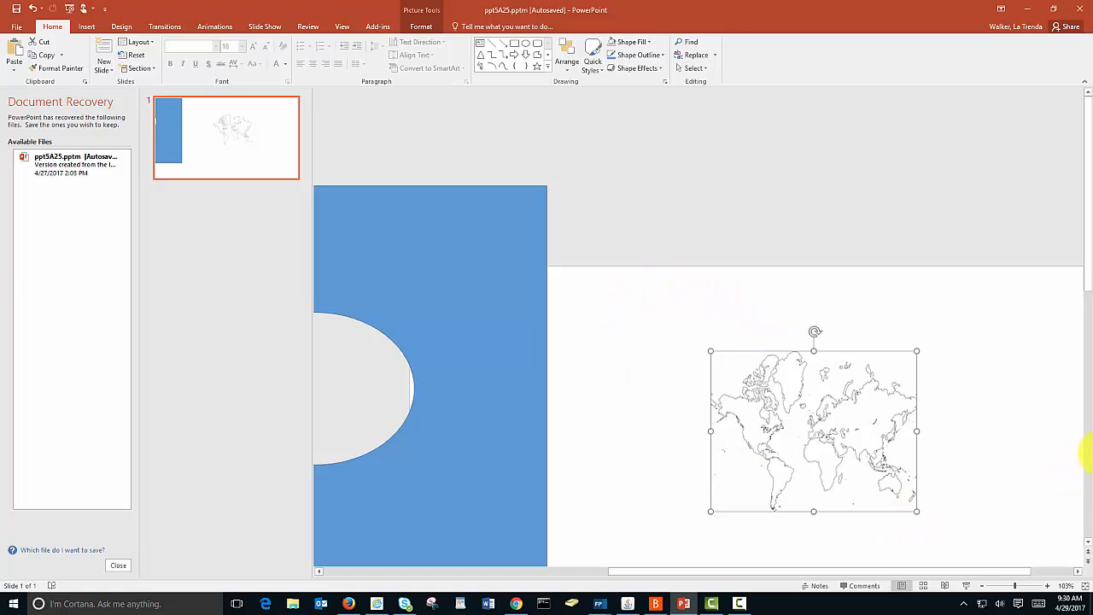
Step: Duplicate the world map picture and place the copy to the right of the original, aligned at the same height
{"action": "left_click", "coordinate": [982, 590]}
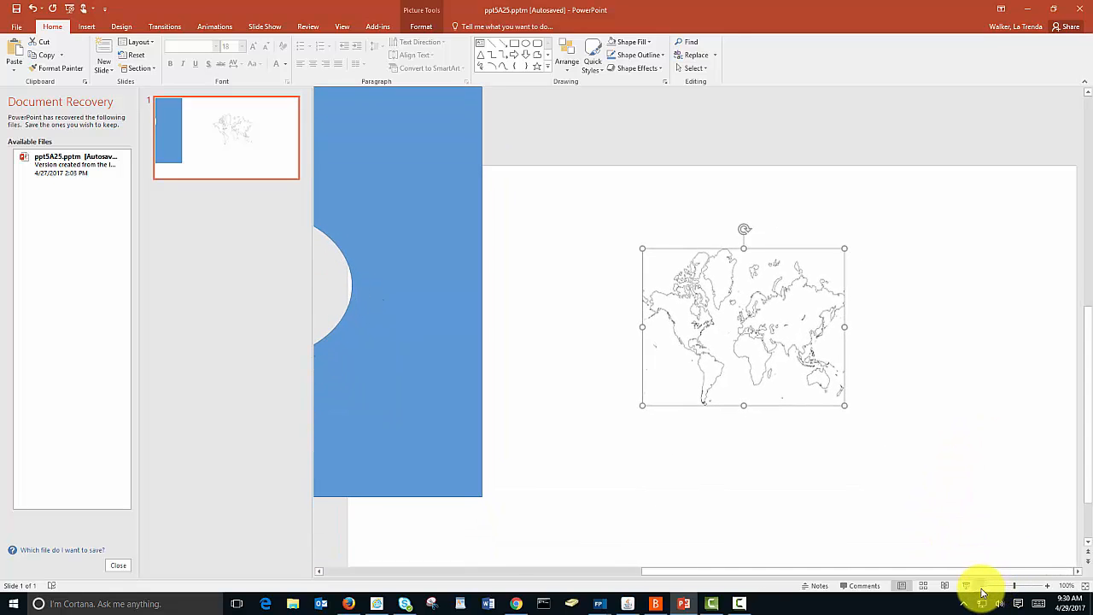
{"action": "left_click", "coordinate": [982, 589]}
{"action": "left_click", "coordinate": [982, 589]}
{"action": "left_click", "coordinate": [982, 589]}
{"action": "left_click", "coordinate": [982, 589]}
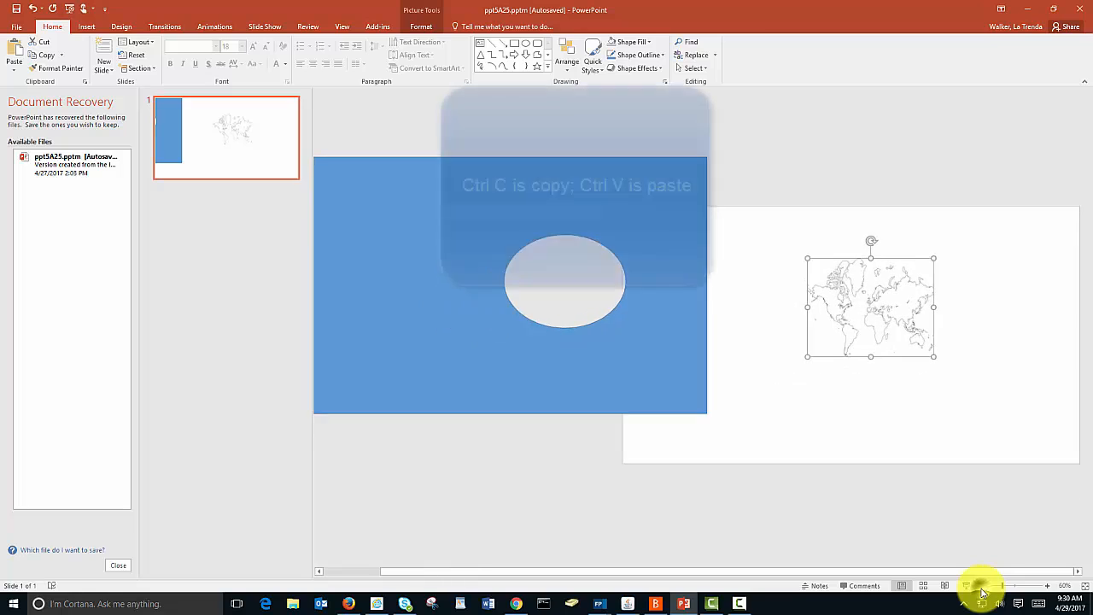
{"action": "left_click", "coordinate": [982, 589]}
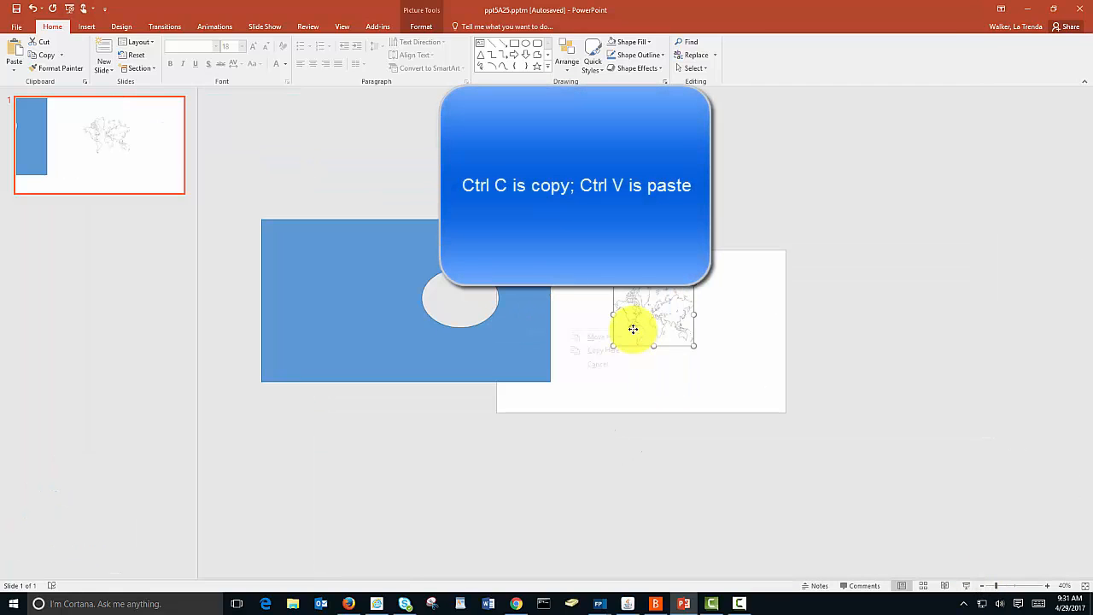
{"action": "left_click", "coordinate": [633, 329]}
{"action": "right_click", "coordinate": [653, 329]}
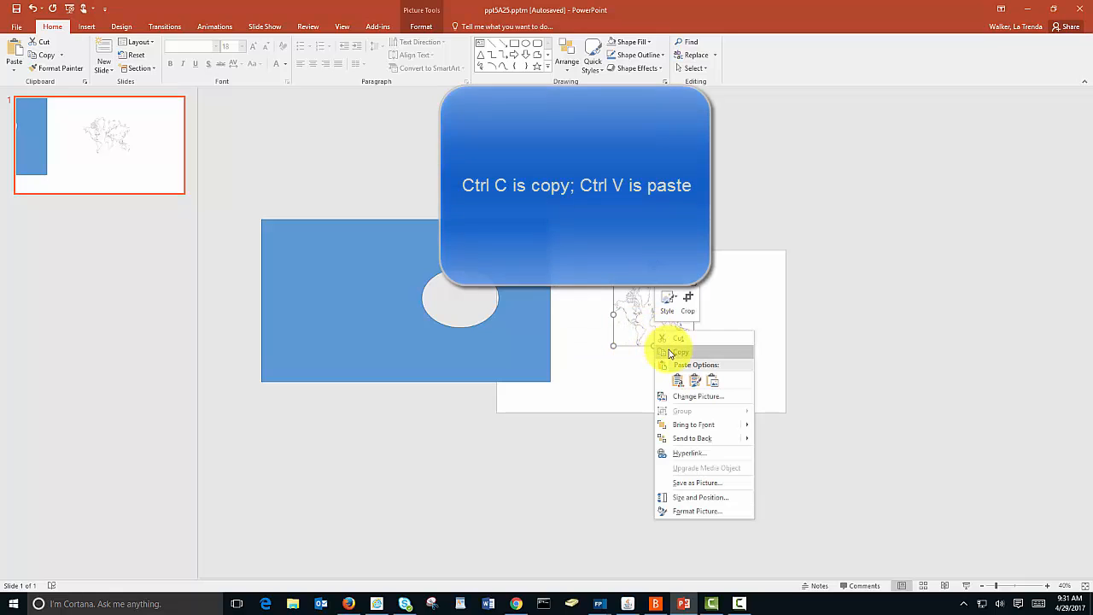
{"action": "left_click", "coordinate": [669, 351]}
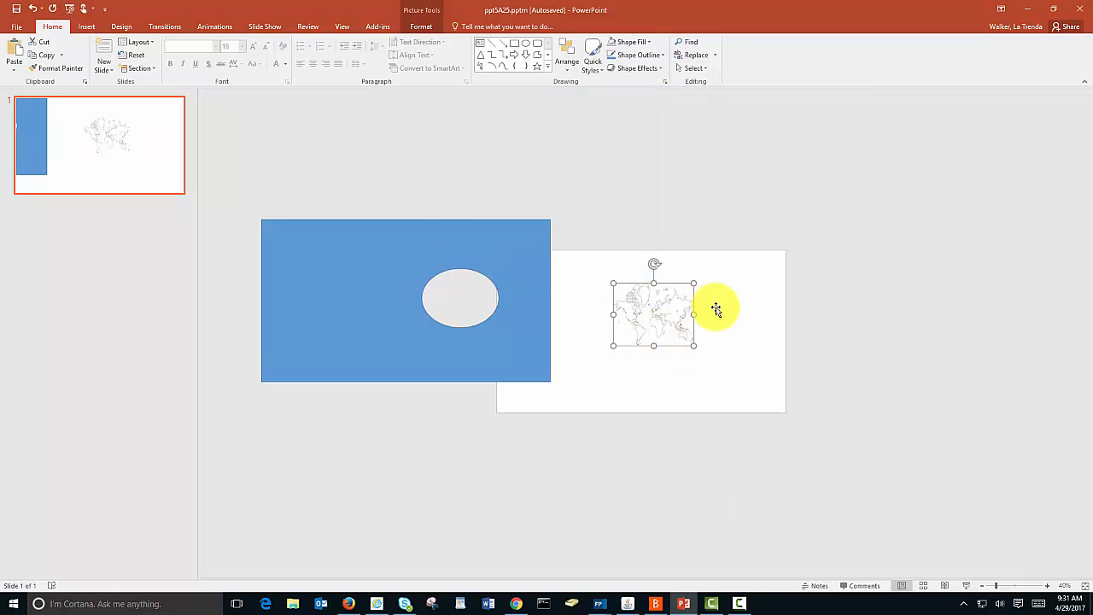
{"action": "key", "text": "ctrl+v"}
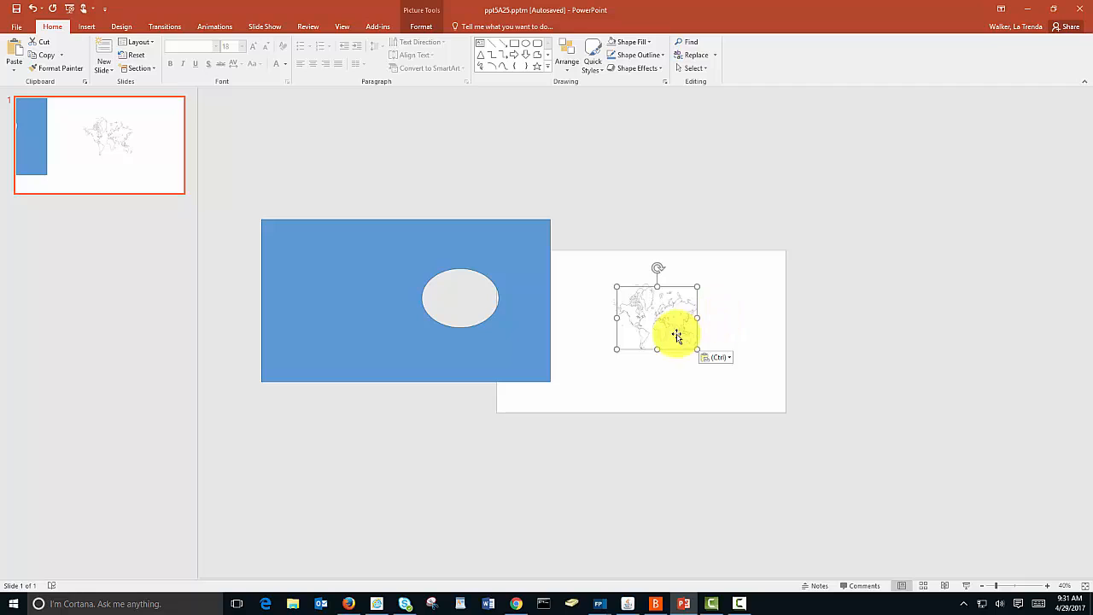
{"action": "left_click_drag", "start_coordinate": [667, 339], "coordinate": [756, 329]}
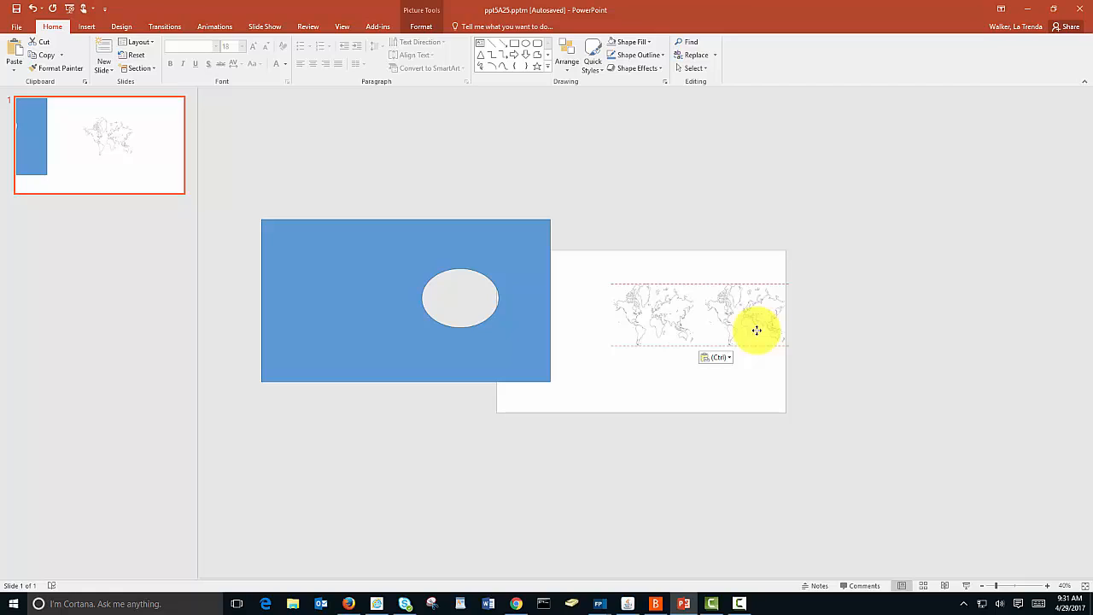
Step: Duplicate the second world map twice and line up the copies edge to edge, extending the row to the right
{"action": "left_click_drag", "start_coordinate": [756, 330], "coordinate": [756, 330]}
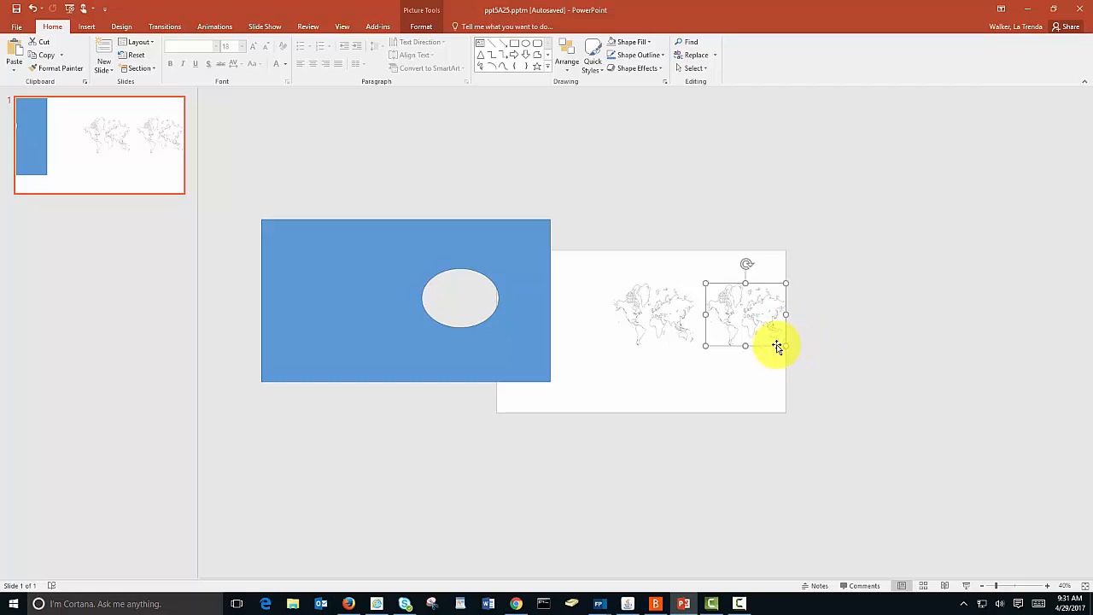
{"action": "key", "text": "ctrl+d"}
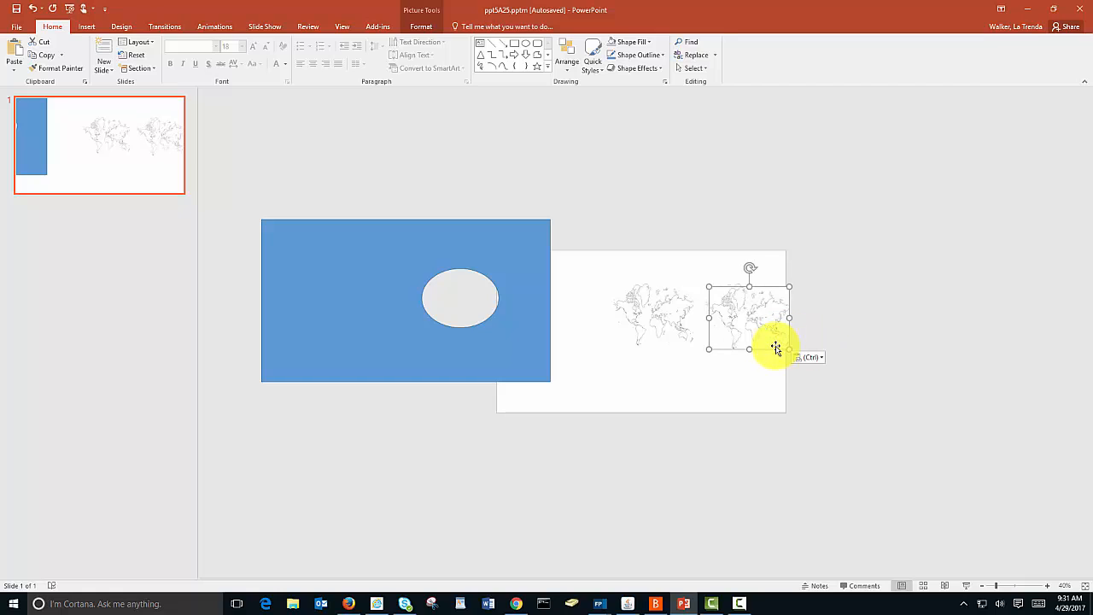
{"action": "left_click_drag", "start_coordinate": [759, 334], "coordinate": [830, 339]}
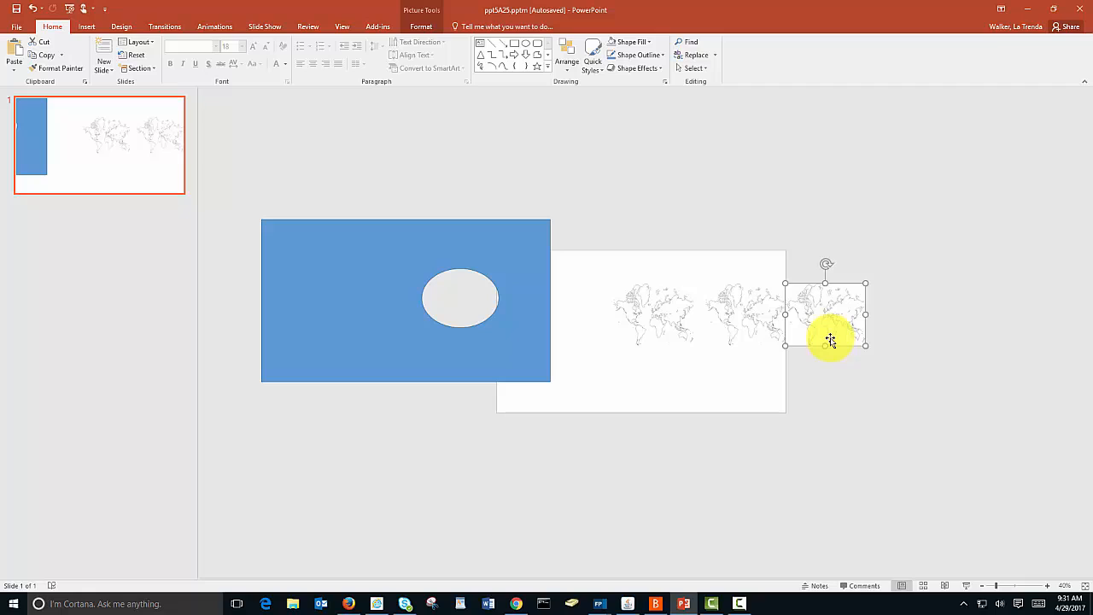
{"action": "key", "text": "ctrl+d"}
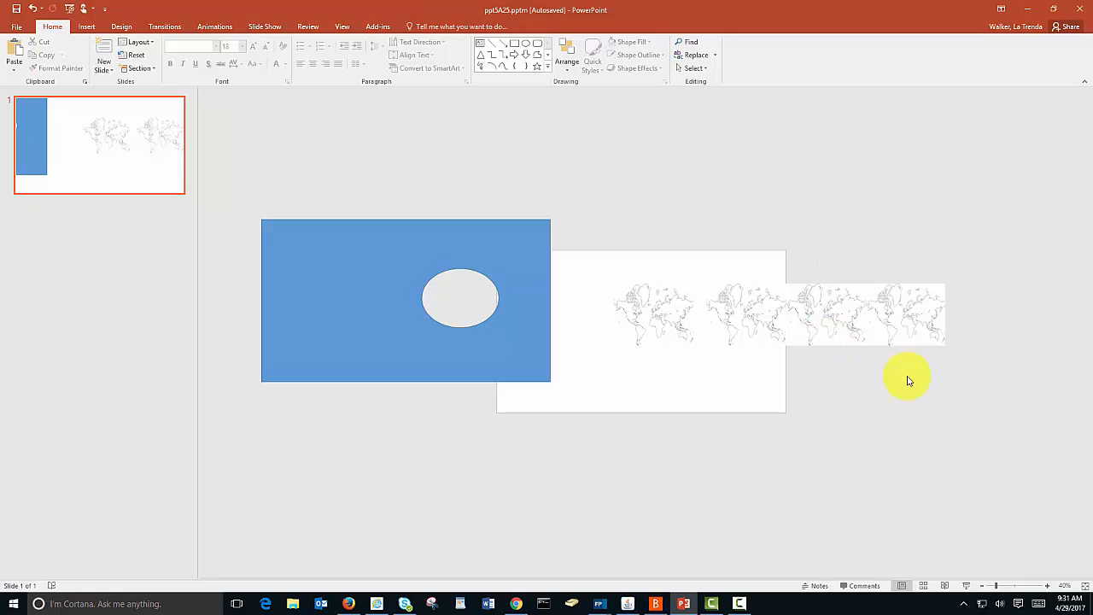
Step: Nudge the leftmost map slightly right, and align all four maps along their bottom edges
{"action": "left_click", "coordinate": [668, 321]}
{"action": "left_click_drag", "start_coordinate": [668, 323], "coordinate": [672, 323]}
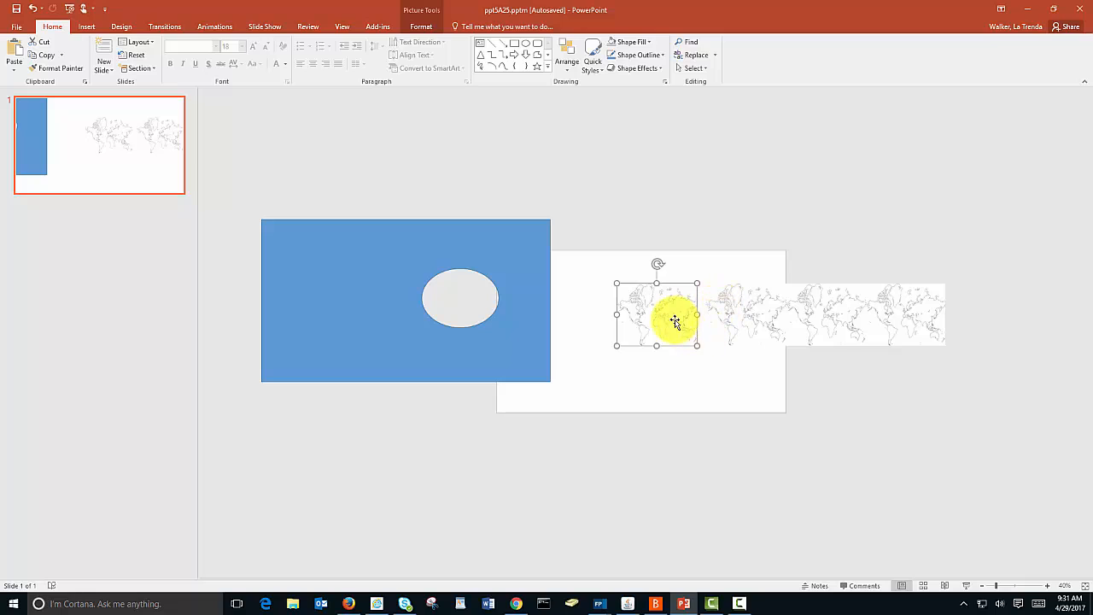
{"action": "left_click", "coordinate": [717, 319], "text": "shift"}
{"action": "left_click", "coordinate": [841, 299], "text": "shift"}
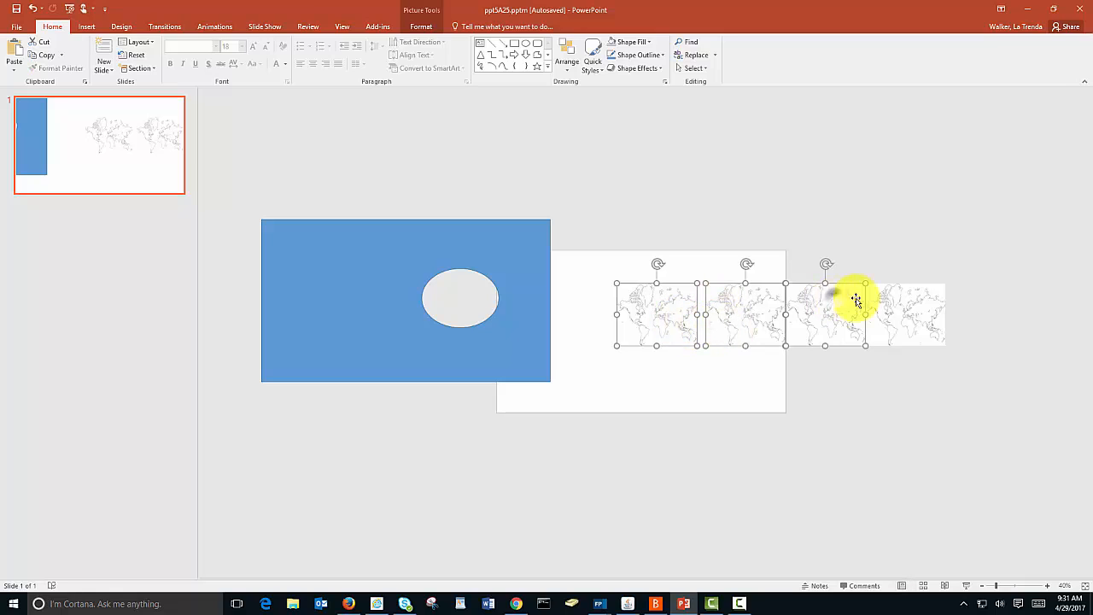
{"action": "left_click", "coordinate": [903, 299], "text": "shift"}
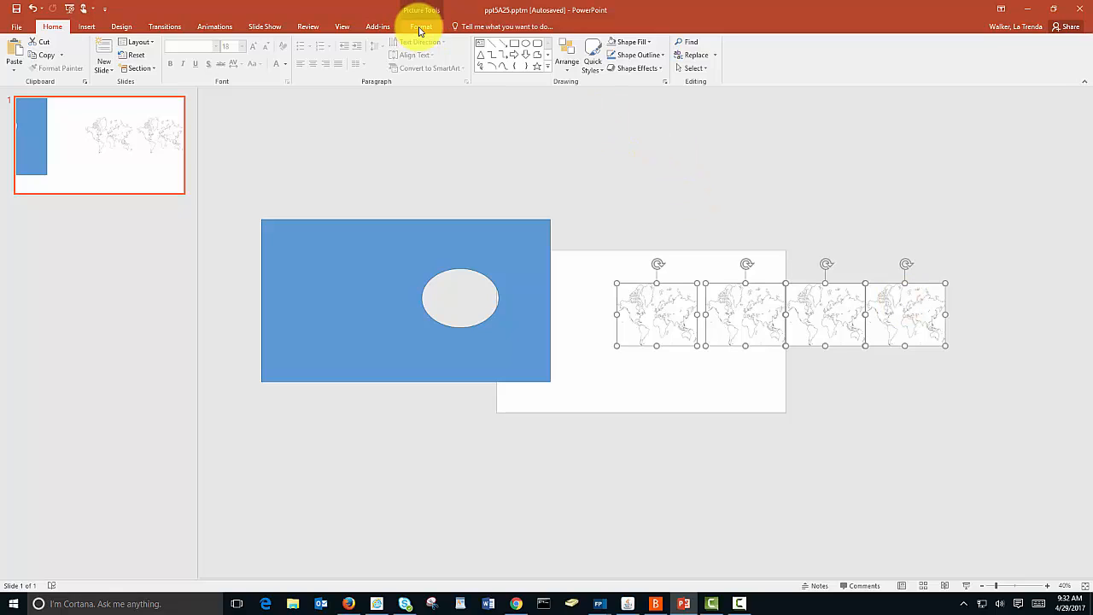
{"action": "left_click", "coordinate": [567, 74]}
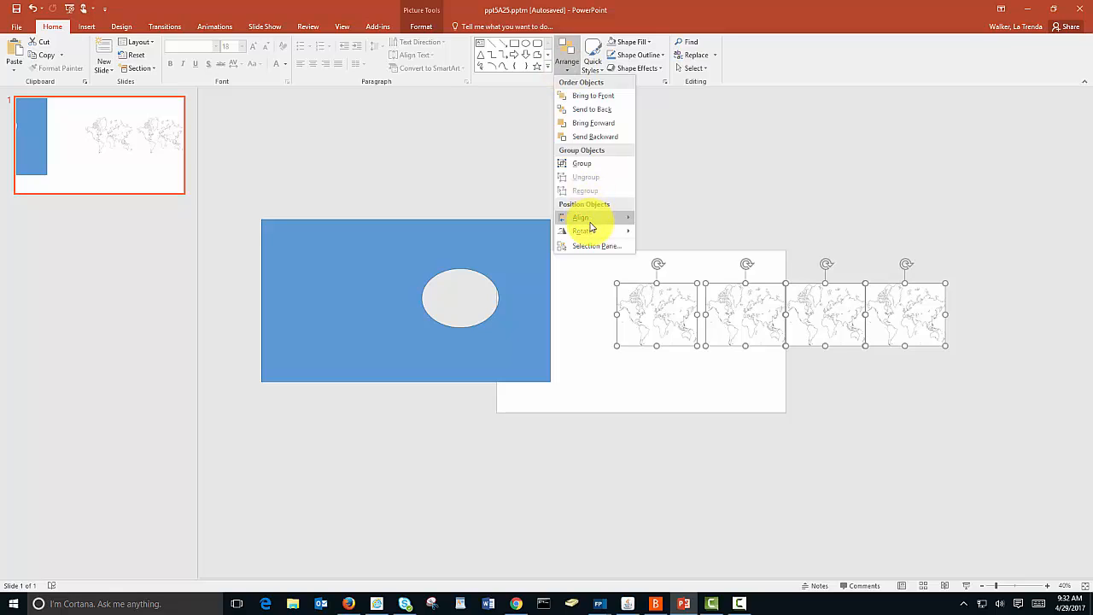
{"action": "mouse_move", "coordinate": [589, 223]}
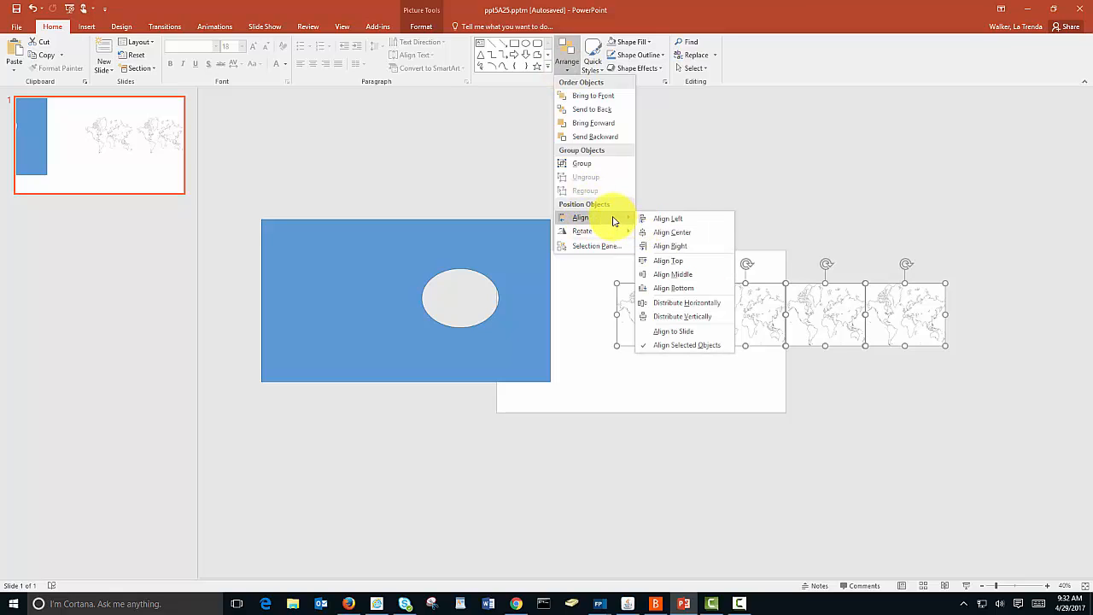
{"action": "left_click", "coordinate": [660, 288]}
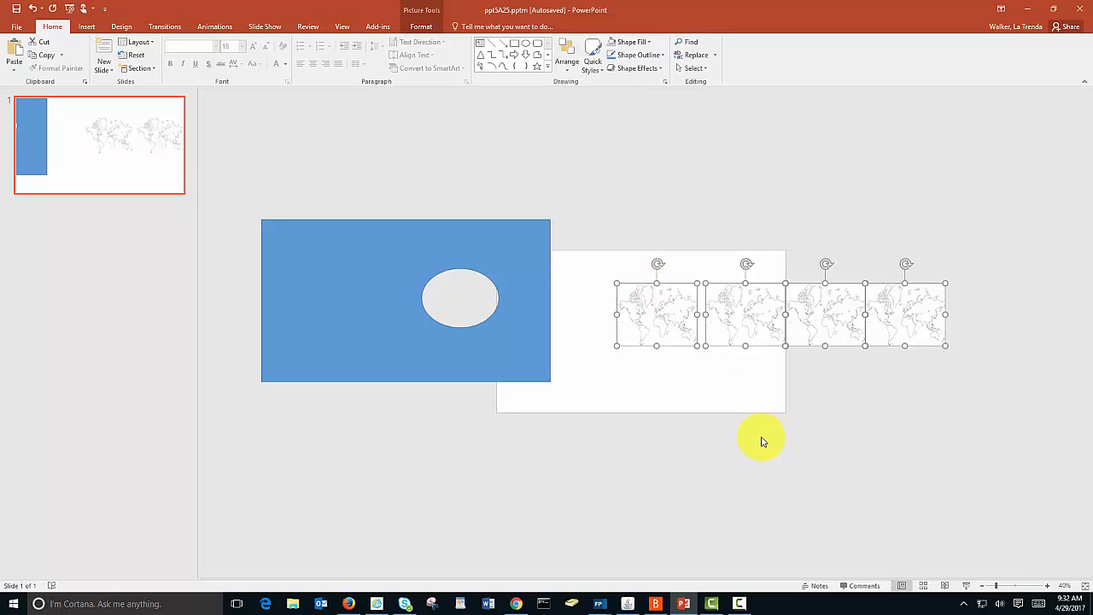
Step: Nudge the second map slightly left to narrow its gap to the first map
{"action": "left_click", "coordinate": [698, 380]}
{"action": "left_click", "coordinate": [674, 317]}
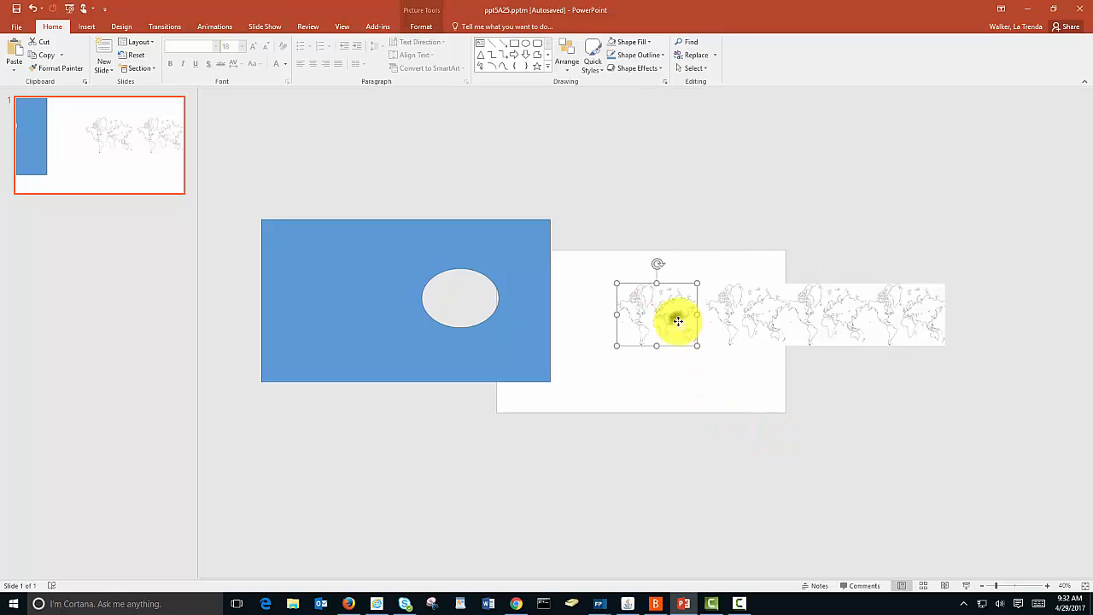
{"action": "left_click", "coordinate": [722, 324]}
{"action": "left_click_drag", "start_coordinate": [723, 324], "coordinate": [719, 327]}
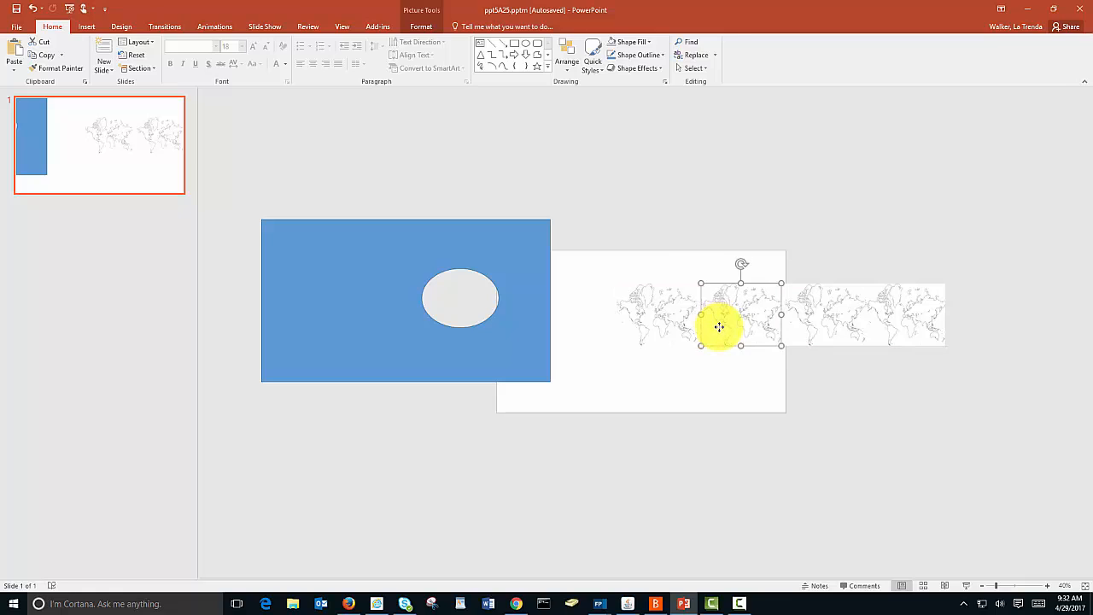
{"action": "left_click", "coordinate": [813, 365]}
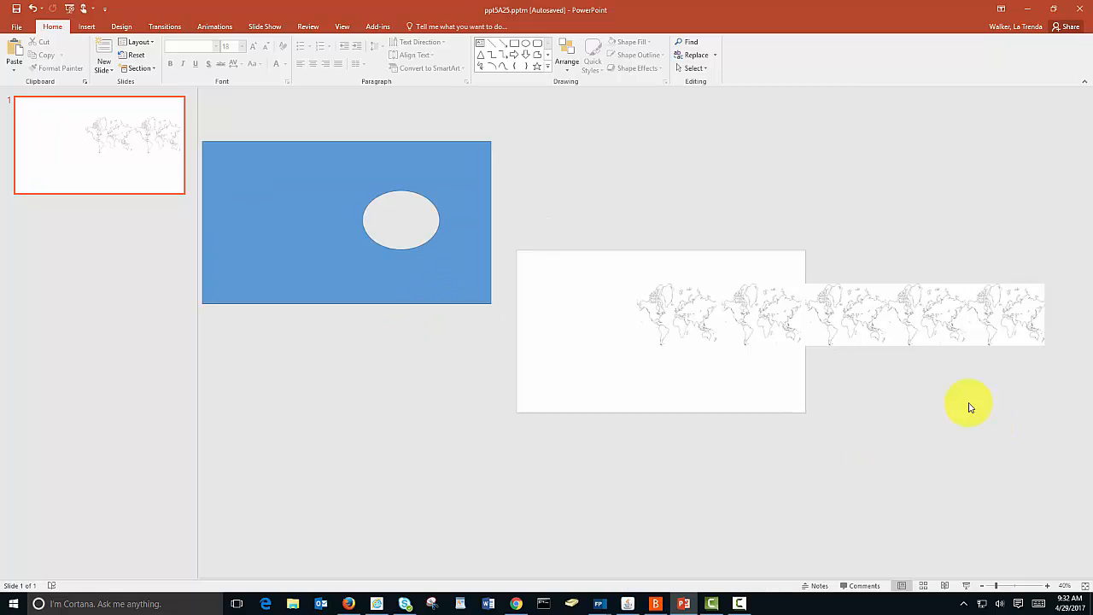
Step: Select all five world maps in the row and group them into one object
{"action": "left_click", "coordinate": [672, 334]}
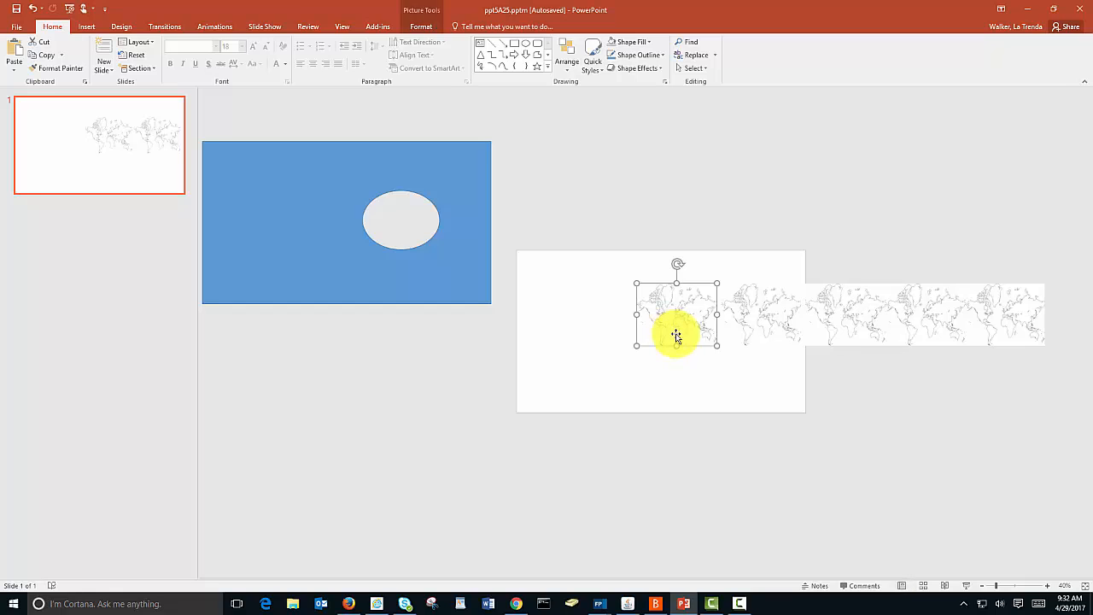
{"action": "left_click", "coordinate": [997, 323], "text": "shift"}
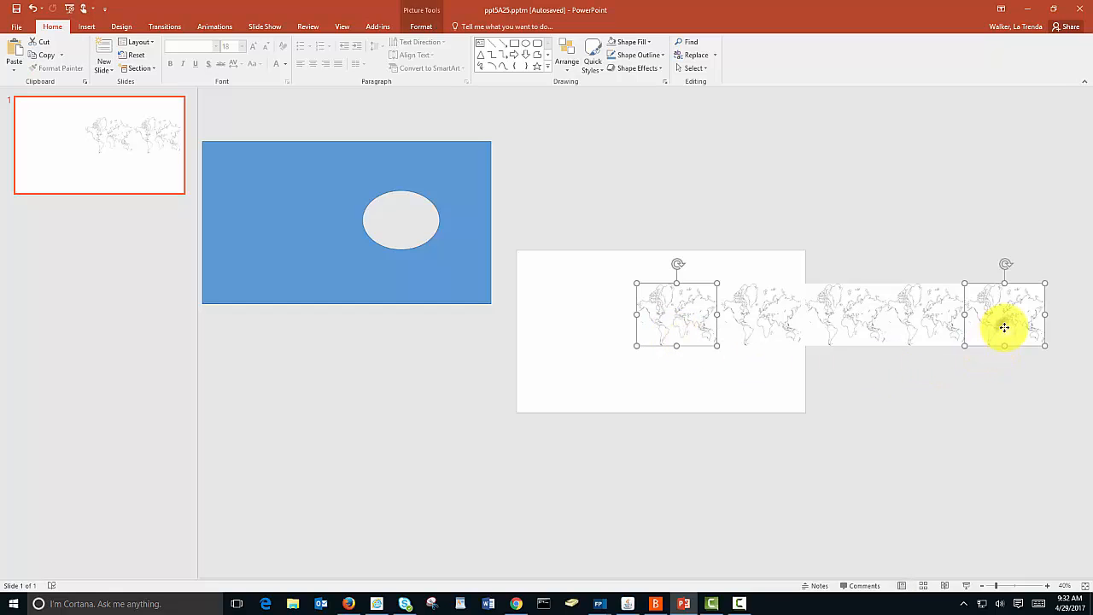
{"action": "left_click", "coordinate": [762, 330], "text": "shift"}
{"action": "left_click", "coordinate": [839, 322], "text": "shift"}
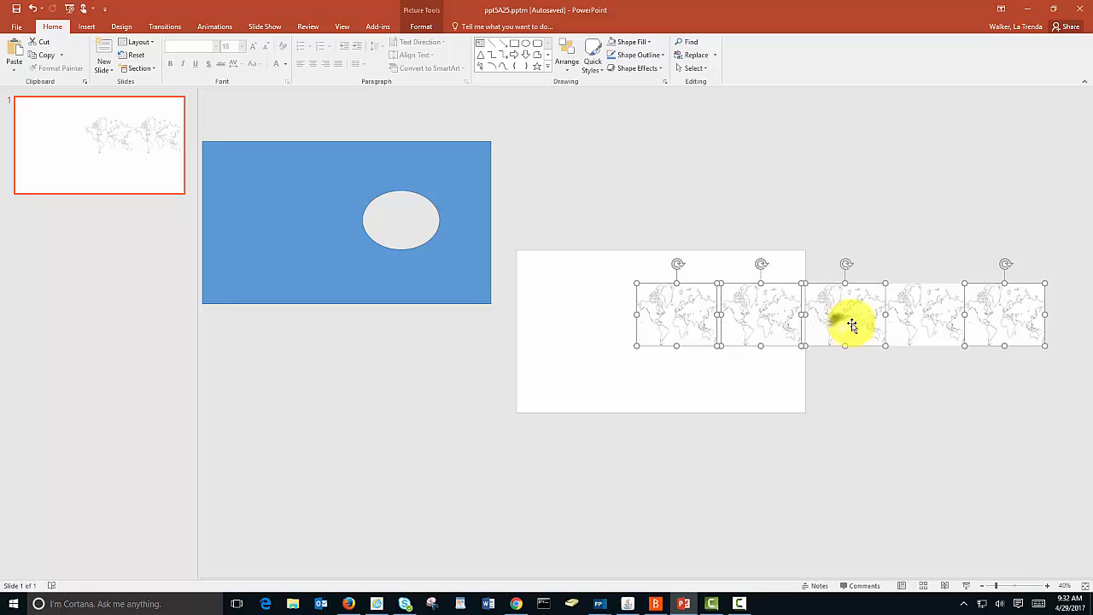
{"action": "left_click", "coordinate": [925, 315], "text": "shift"}
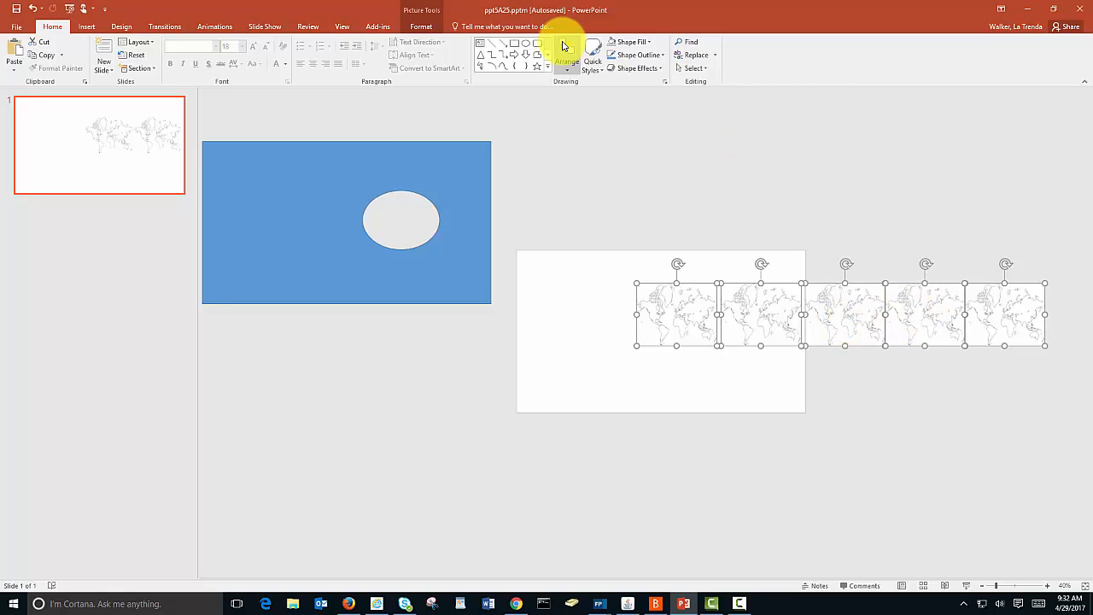
{"action": "left_click", "coordinate": [427, 28]}
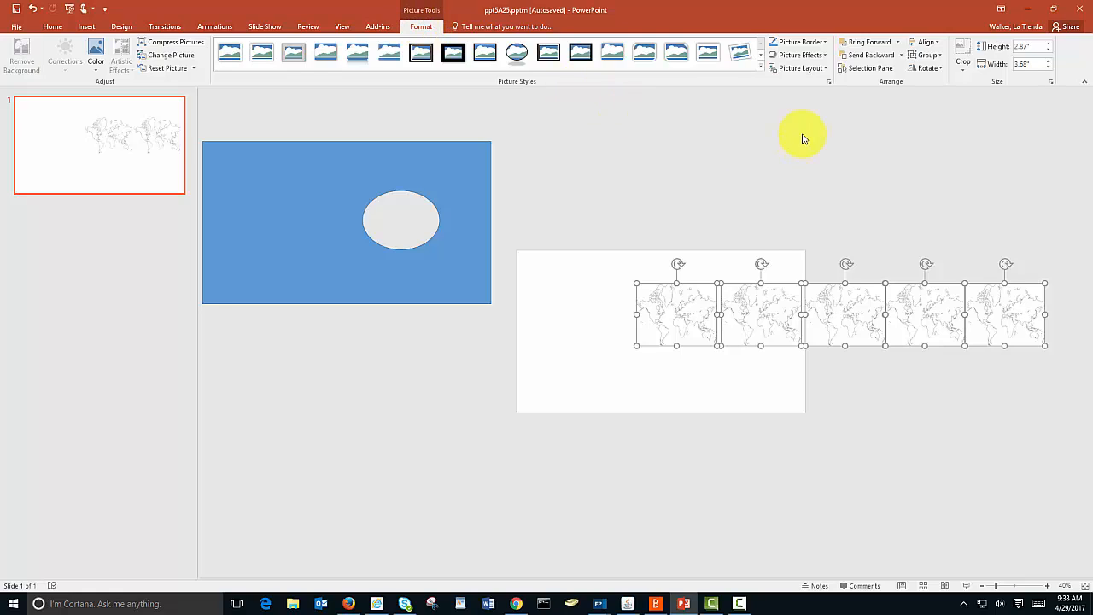
{"action": "left_click", "coordinate": [927, 54]}
{"action": "left_click", "coordinate": [928, 76]}
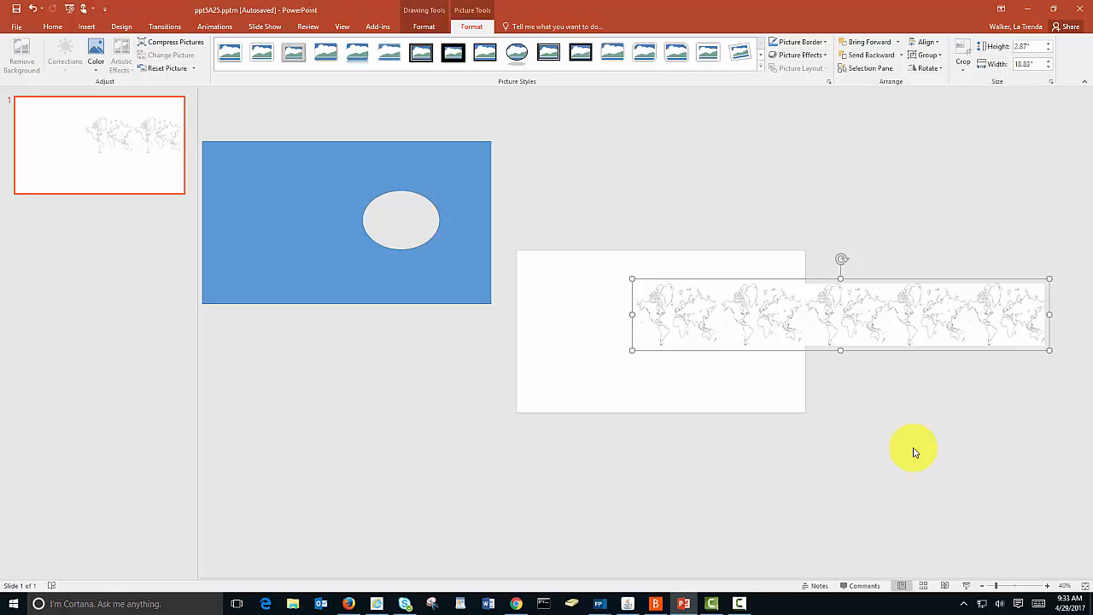
Step: Apply a Lines motion path animation to the grouped maps and set its direction to Left
{"action": "left_click", "coordinate": [214, 27]}
{"action": "left_click", "coordinate": [738, 70]}
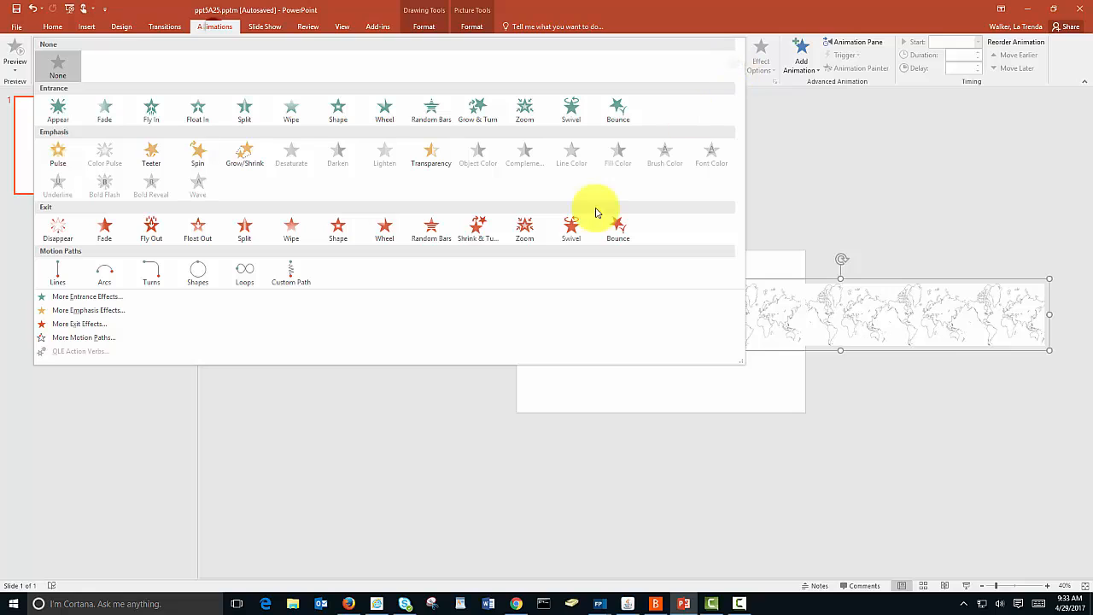
{"action": "left_click", "coordinate": [58, 282]}
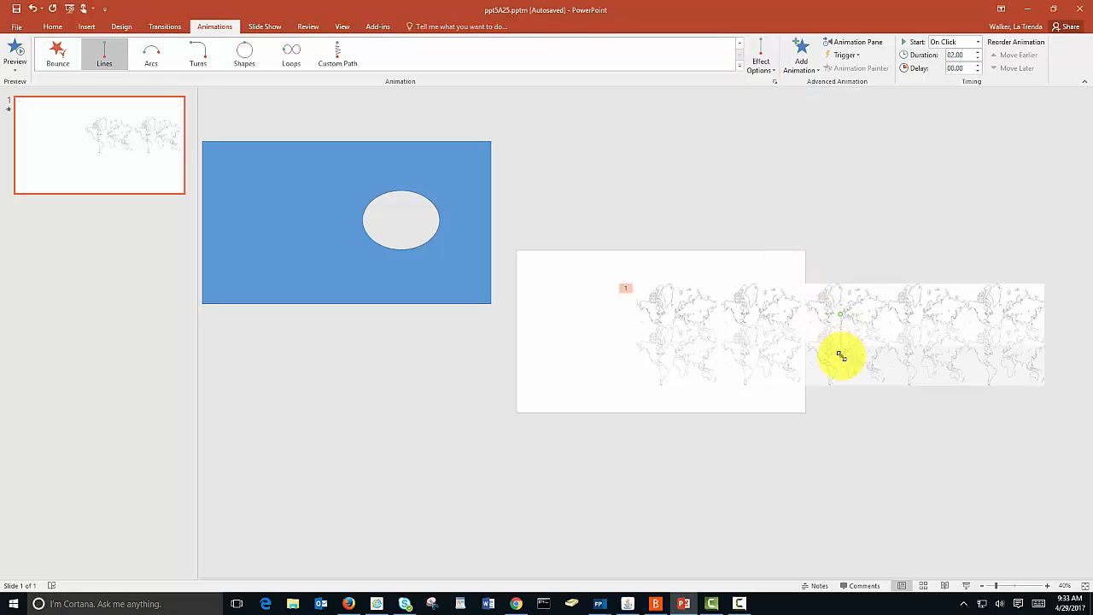
{"action": "left_click", "coordinate": [772, 73]}
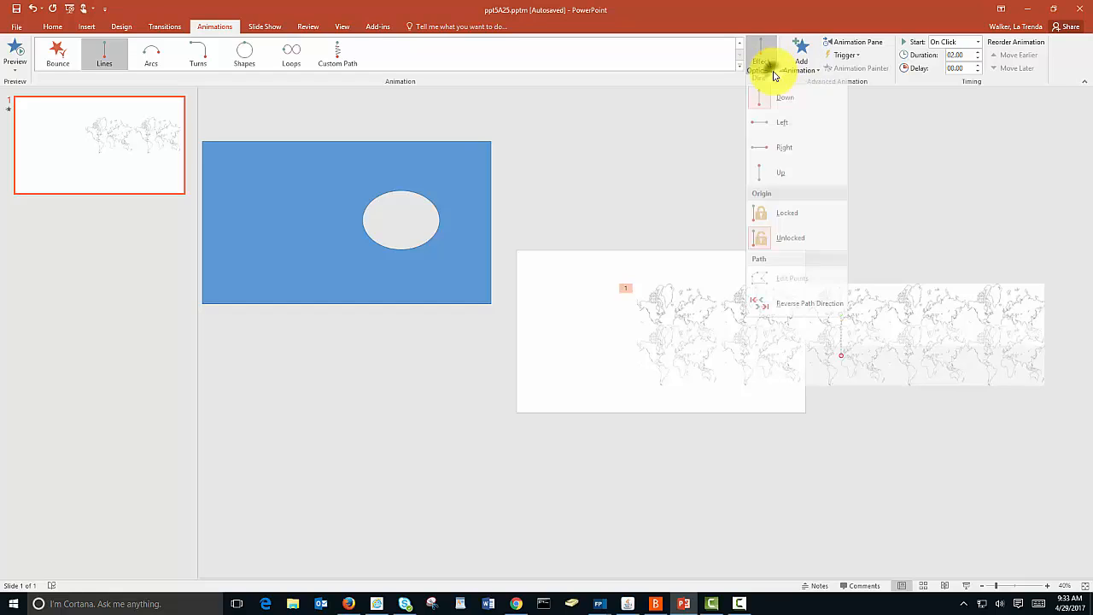
{"action": "left_click", "coordinate": [771, 127]}
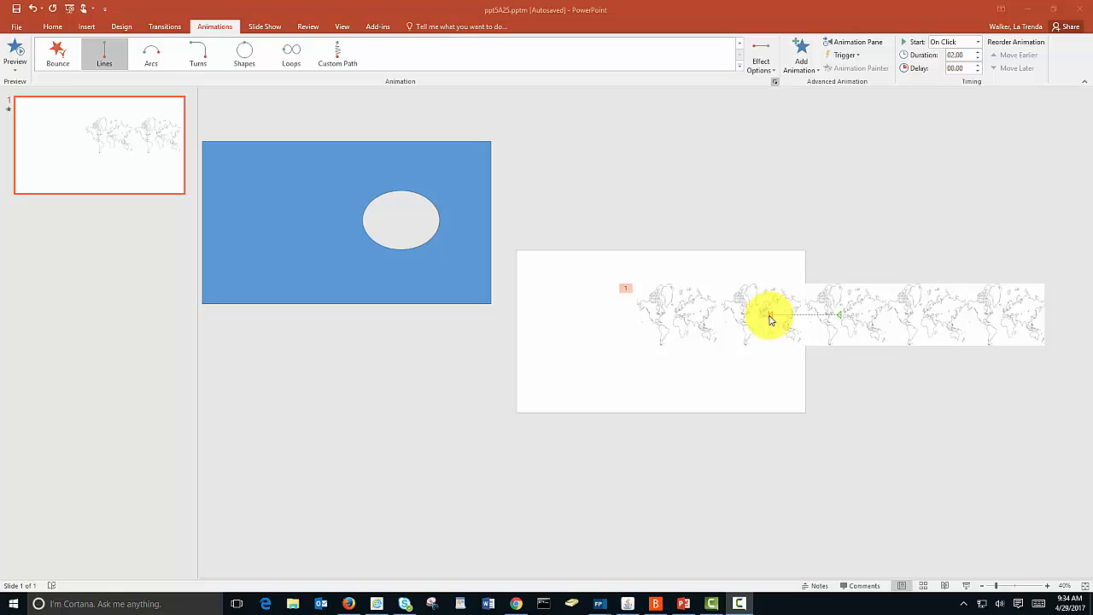
Step: Extend the motion path's end point further left, shift its start point right, and check the animation in the slide show
{"action": "left_click_drag", "start_coordinate": [759, 317], "coordinate": [675, 315]}
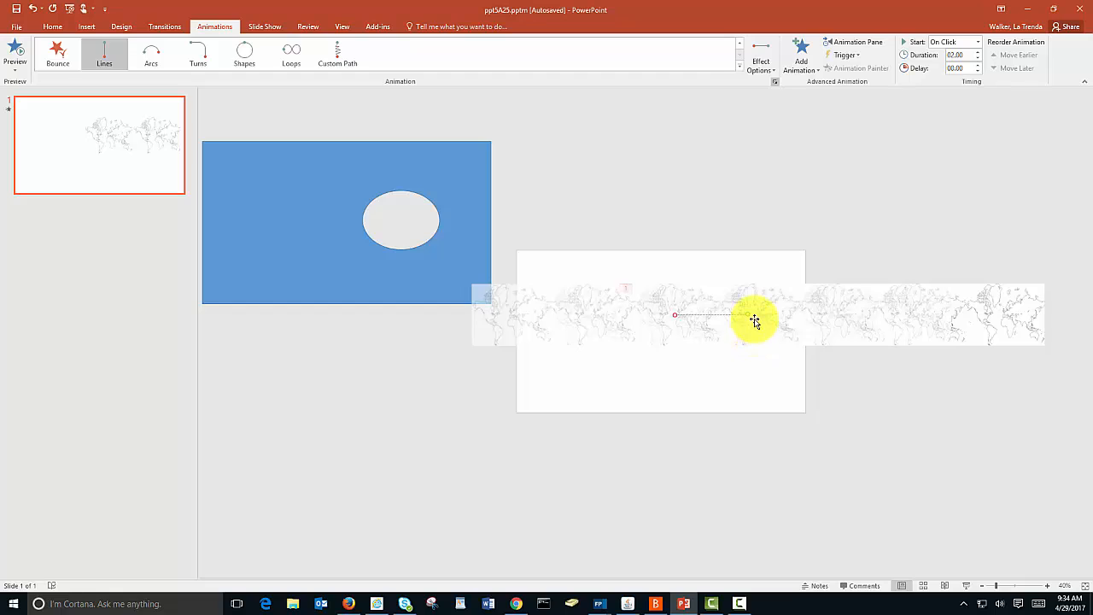
{"action": "left_click_drag", "start_coordinate": [749, 315], "coordinate": [817, 313]}
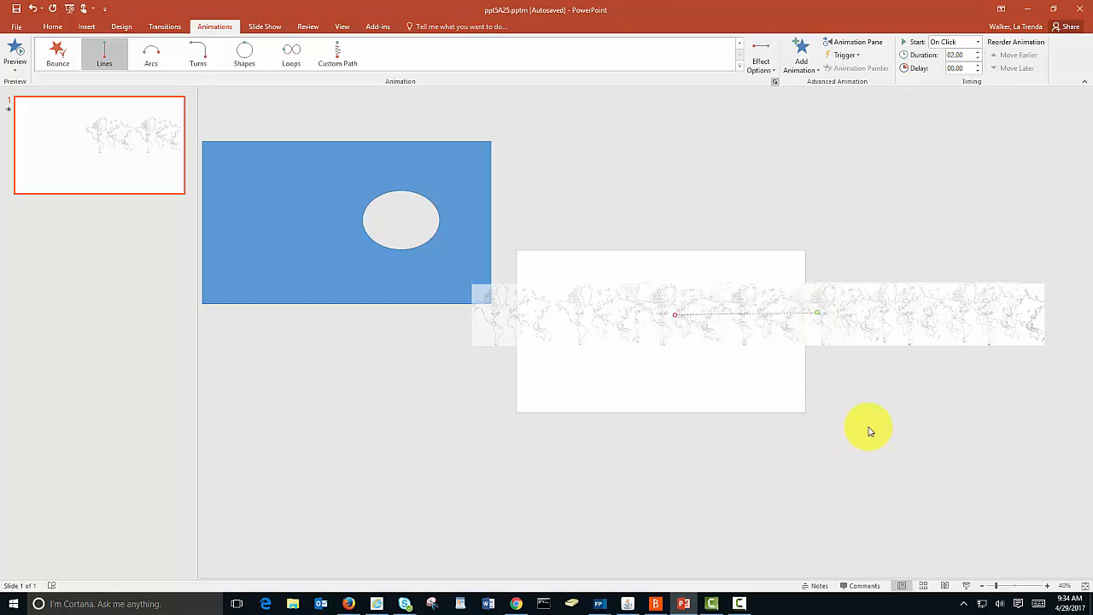
{"action": "left_click", "coordinate": [968, 587]}
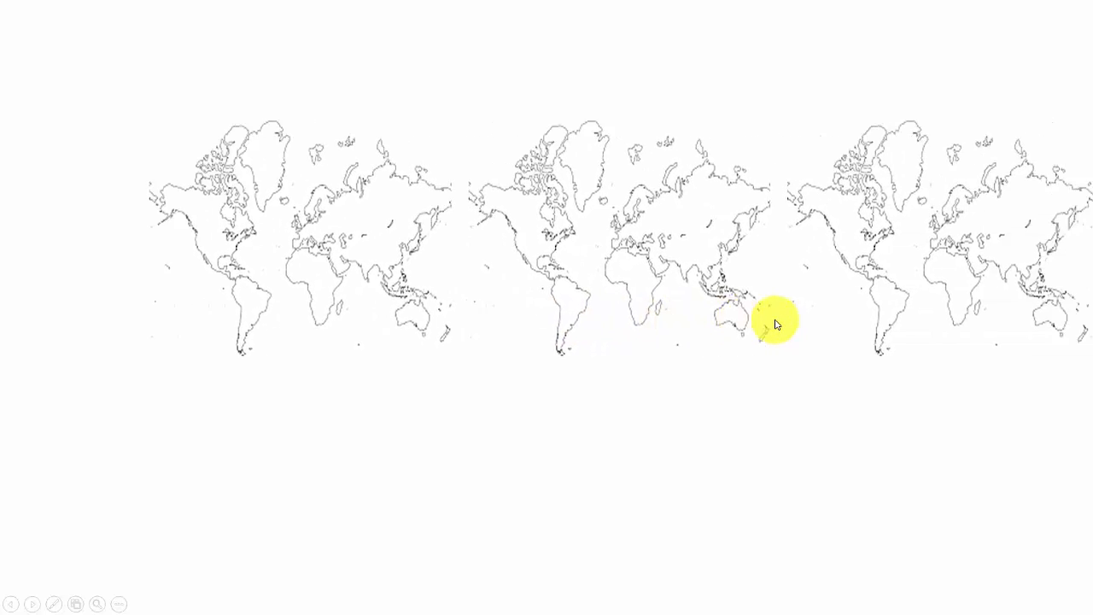
{"action": "key", "text": "Escape"}
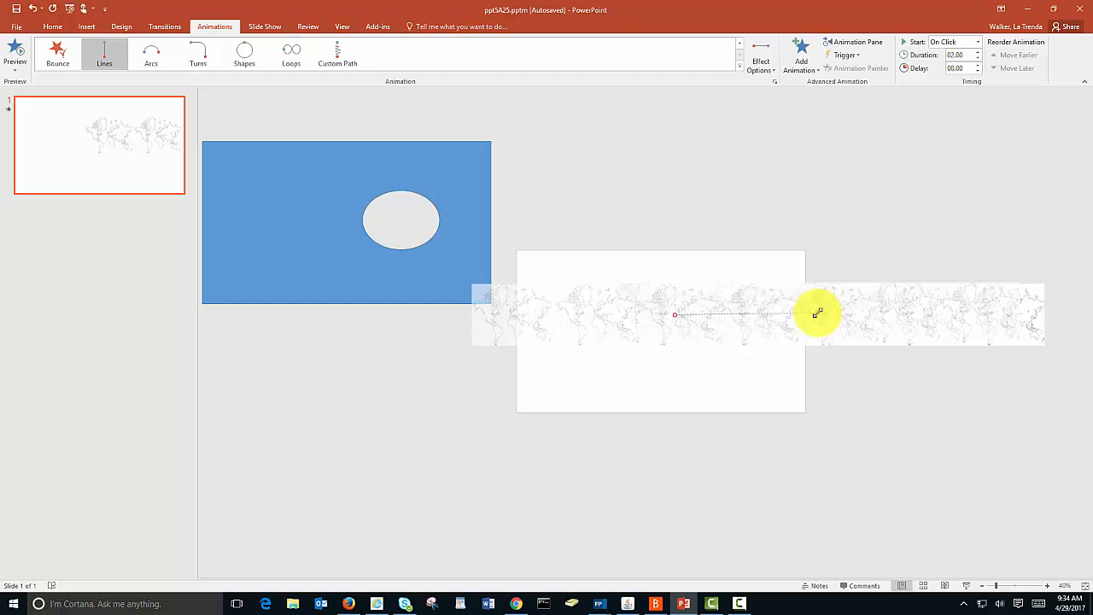
Step: Move the motion path's start point back to the centre of the map group and replay the animation in the slide show
{"action": "left_click_drag", "start_coordinate": [817, 312], "coordinate": [841, 314]}
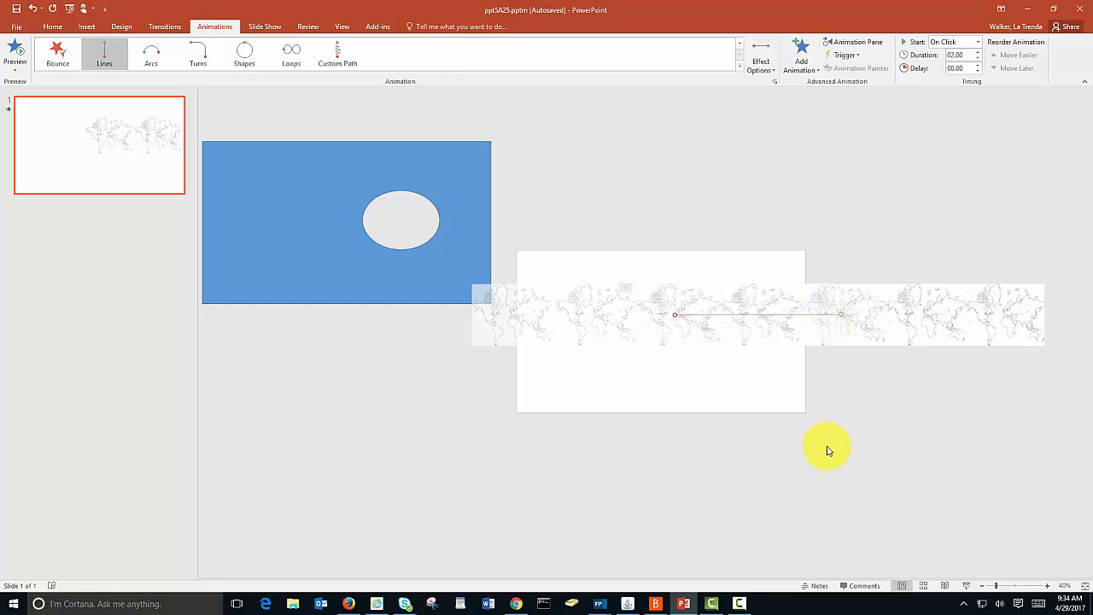
{"action": "left_click", "coordinate": [965, 586]}
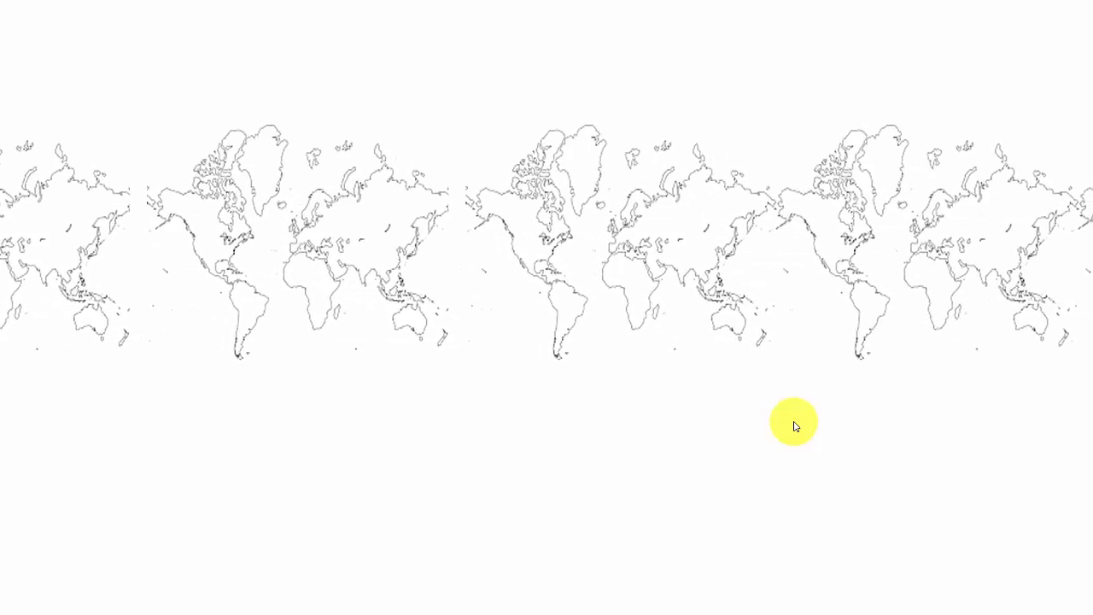
{"action": "key", "text": "Escape"}
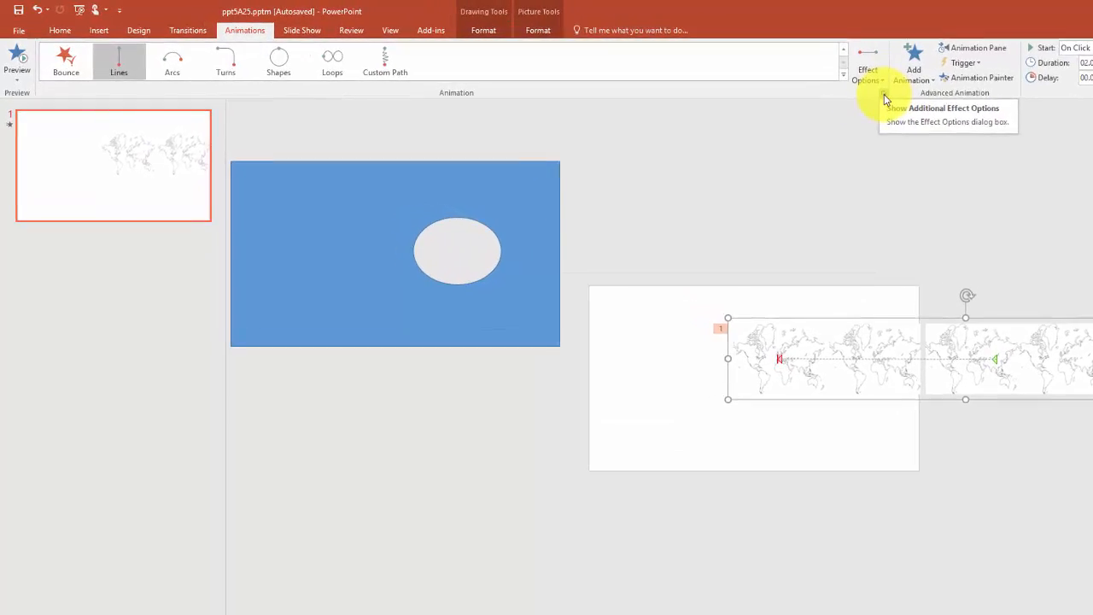
Step: Set both the smooth start and smooth end of the map group's motion path to 0 sec
{"action": "left_click", "coordinate": [867, 94]}
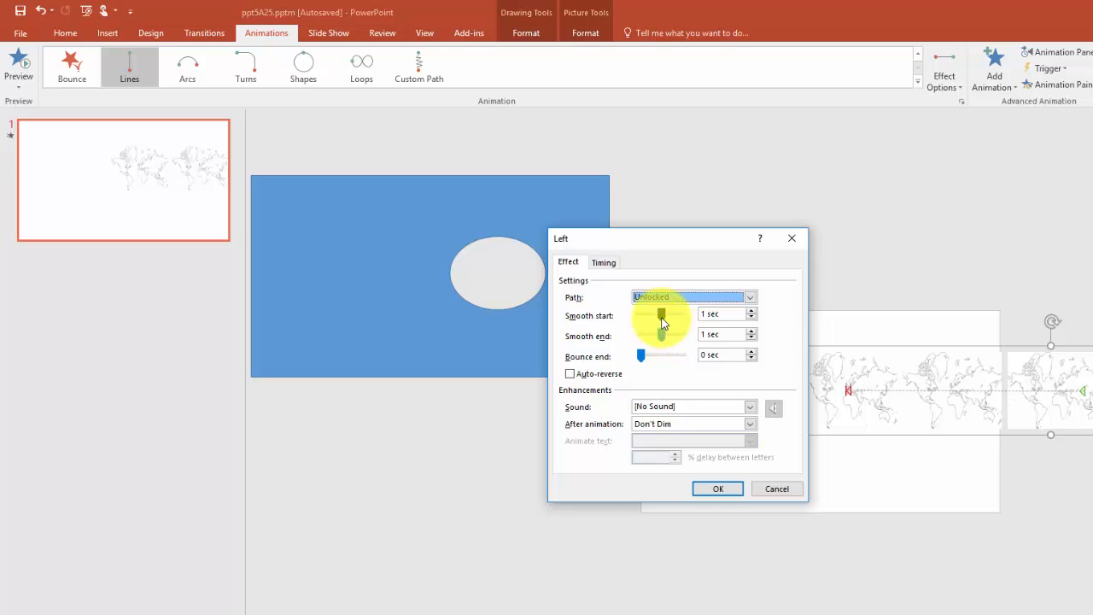
{"action": "left_click_drag", "start_coordinate": [661, 314], "coordinate": [639, 335]}
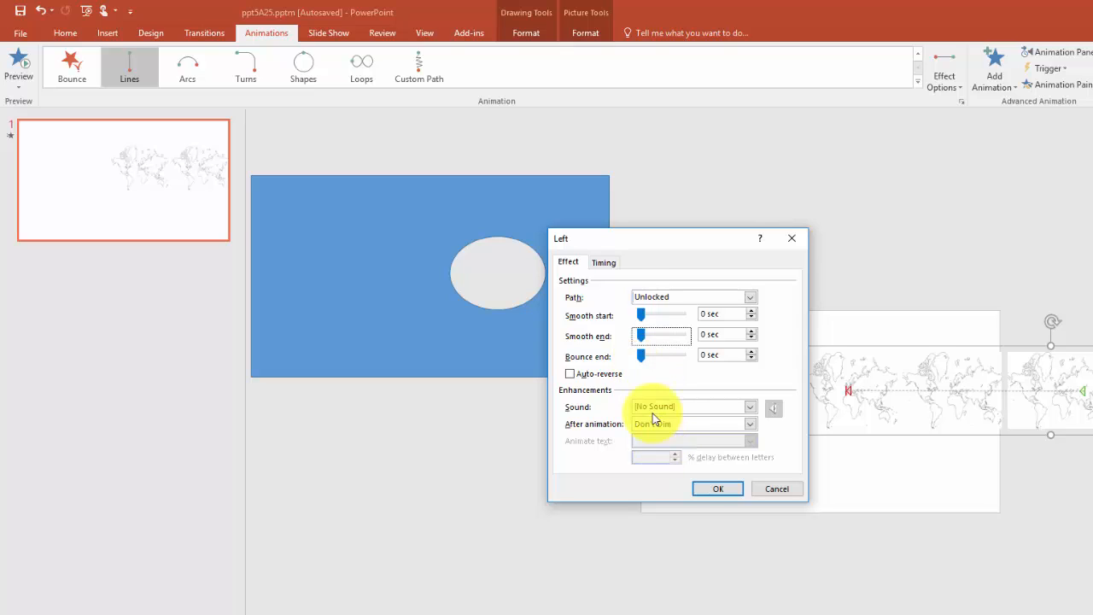
Step: Time the motion path to start With Previous, last 5 seconds (Very Slow), and repeat Until End of Slide
{"action": "left_click", "coordinate": [606, 263]}
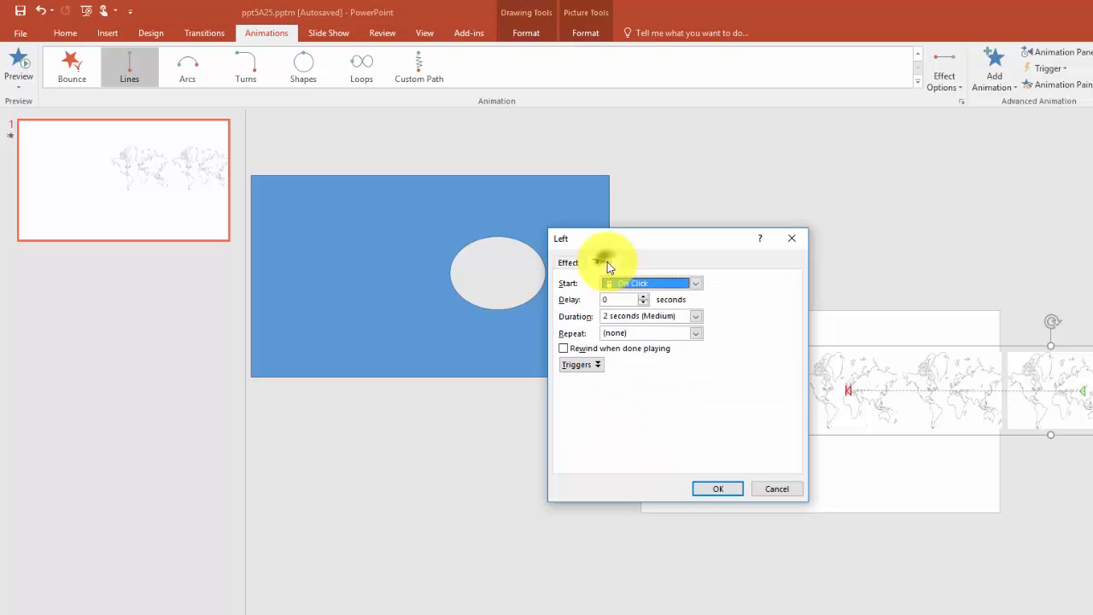
{"action": "left_click", "coordinate": [700, 285]}
{"action": "left_click", "coordinate": [673, 310]}
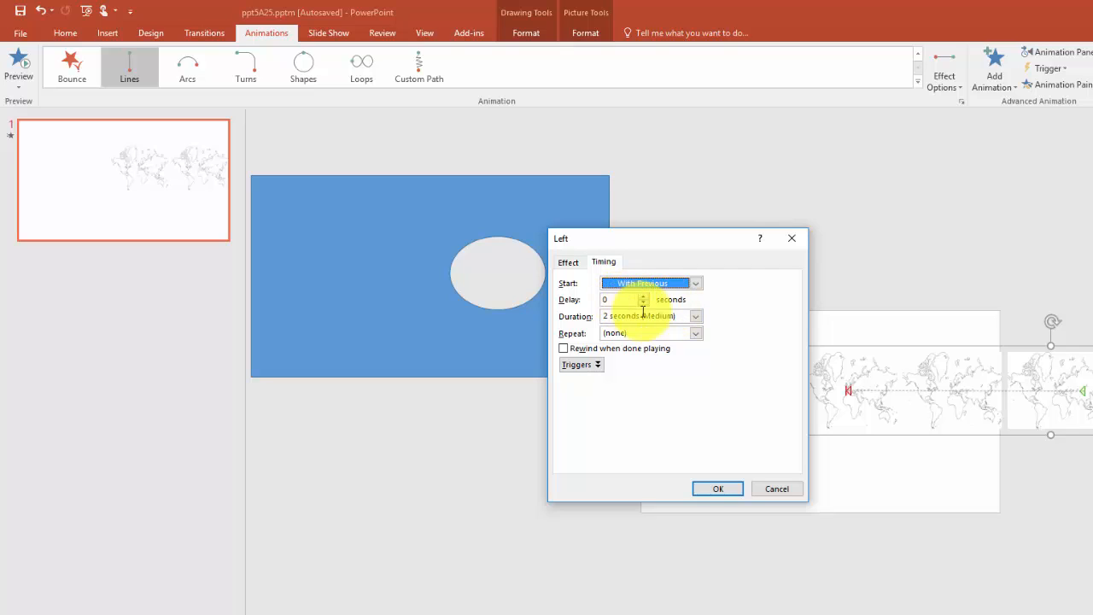
{"action": "left_click", "coordinate": [695, 316]}
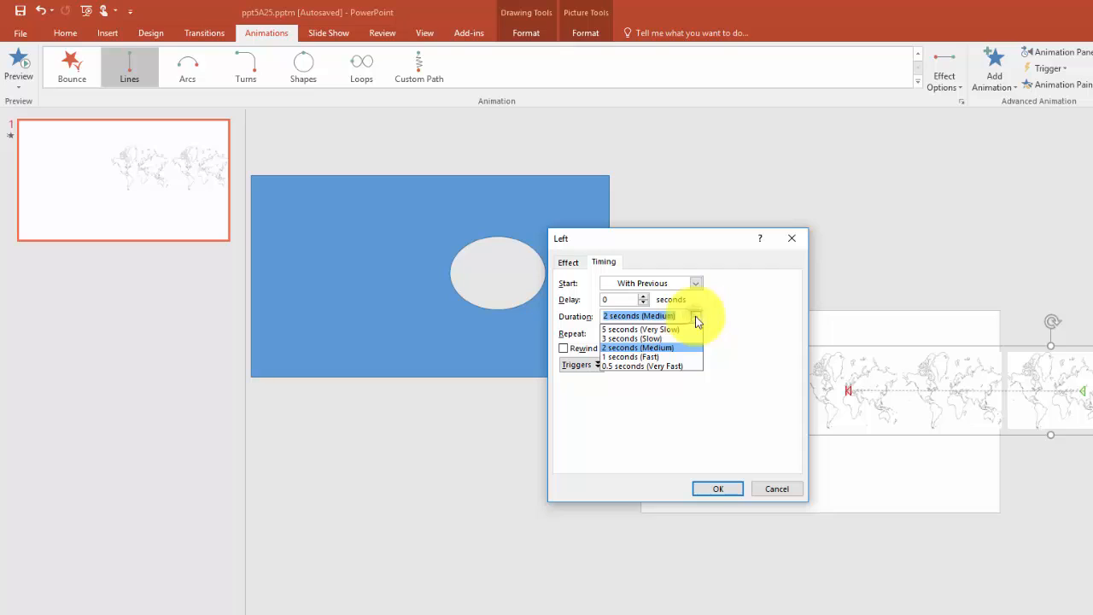
{"action": "left_click", "coordinate": [658, 335]}
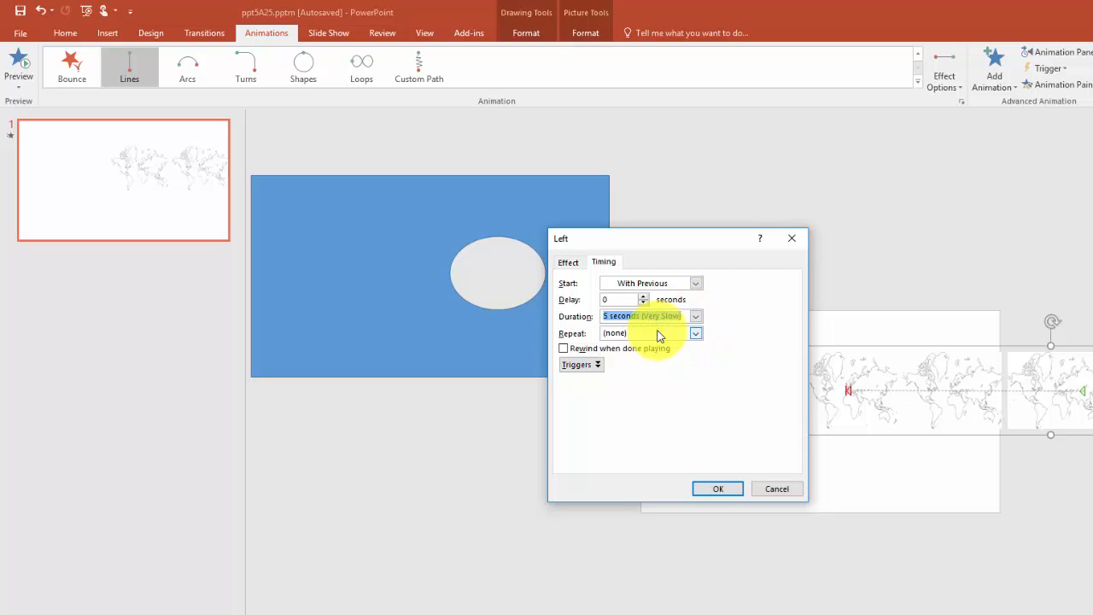
{"action": "left_click", "coordinate": [696, 334]}
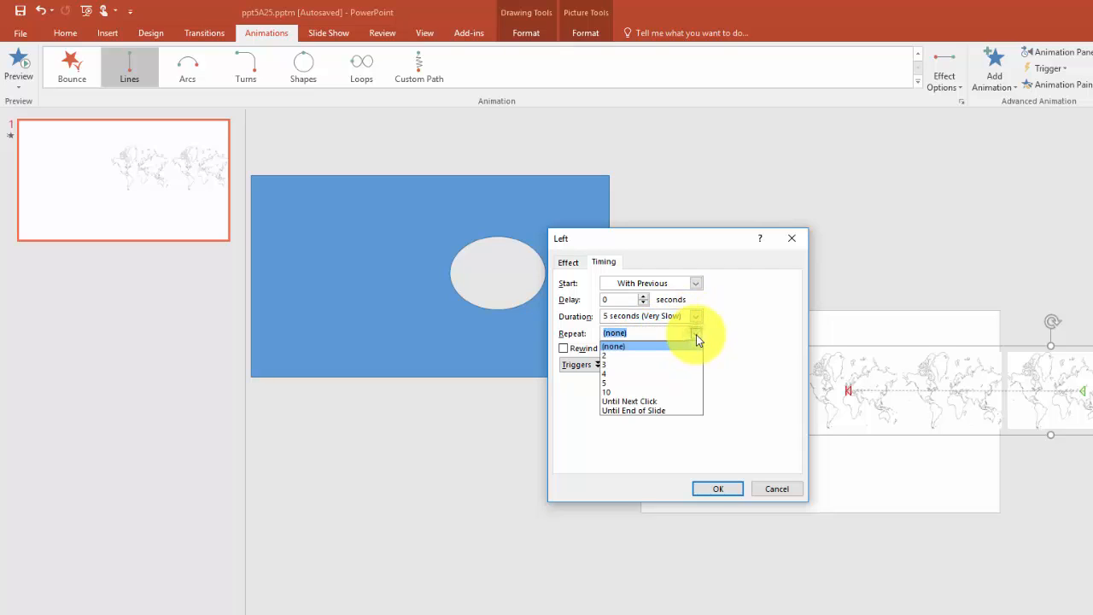
{"action": "left_click", "coordinate": [672, 411]}
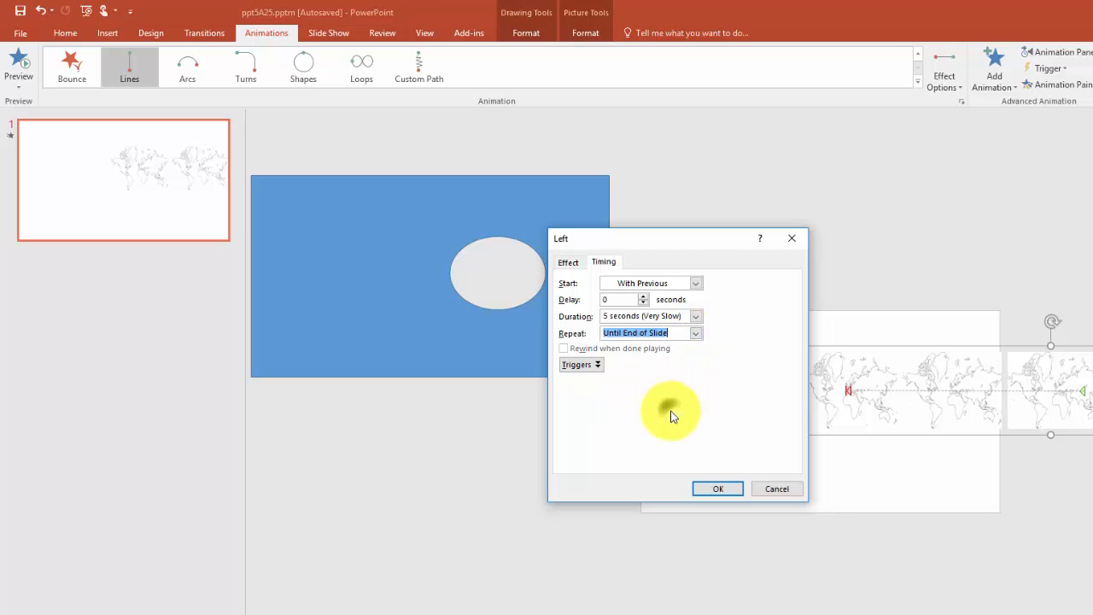
{"action": "left_click", "coordinate": [706, 487]}
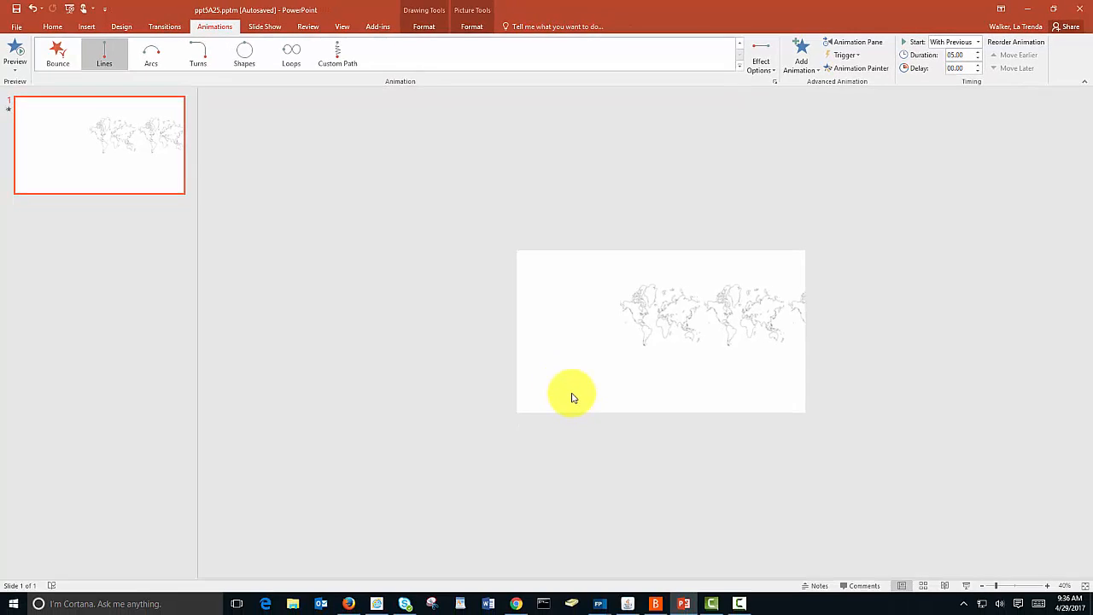